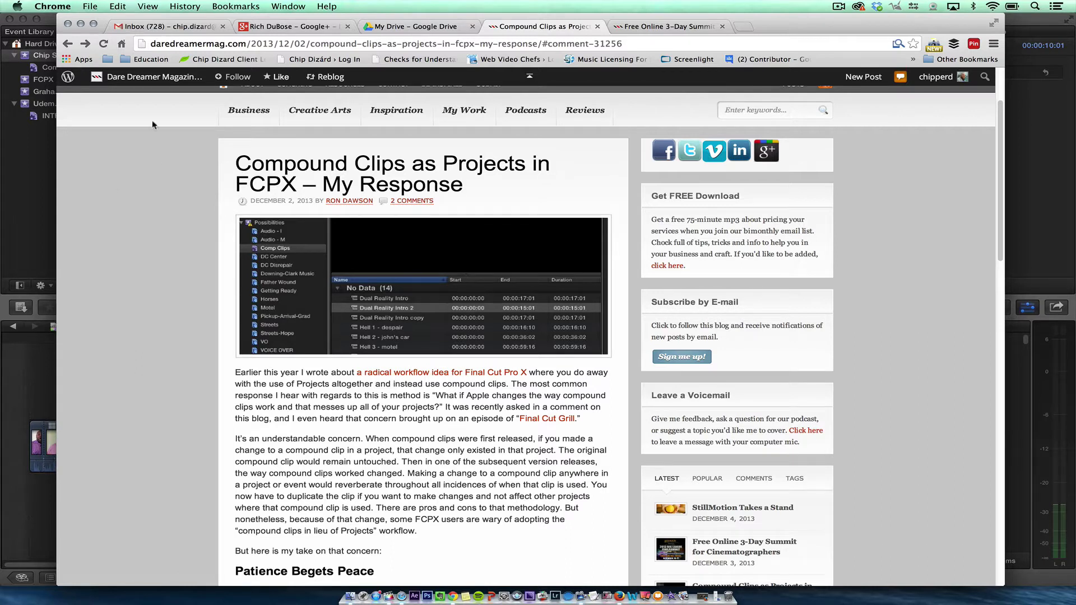
- Select the article's web address in Chrome, then bring Final Cut Pro's Course Outro timeline to the front
left_click(172, 45)
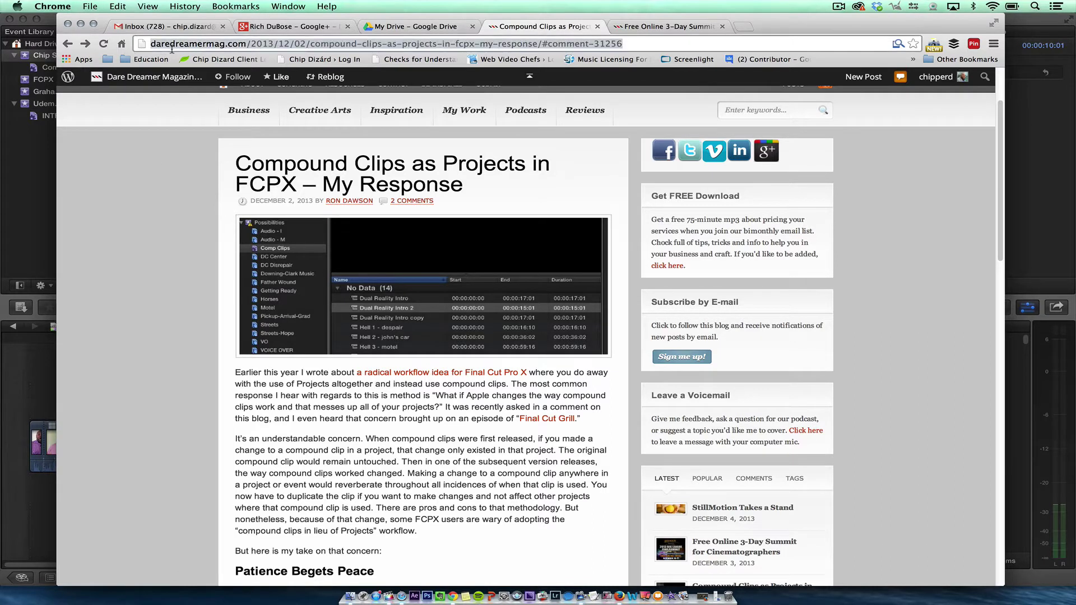
left_click(5, 179)
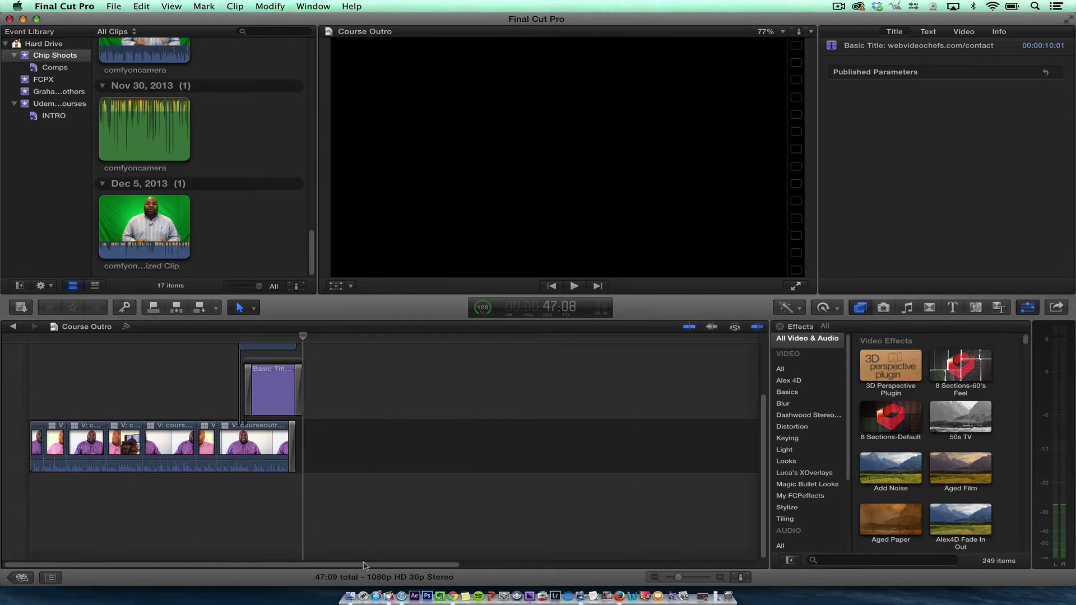
- Show the Project Library and select COURSE INTRO, then Course Outro
left_click(51, 578)
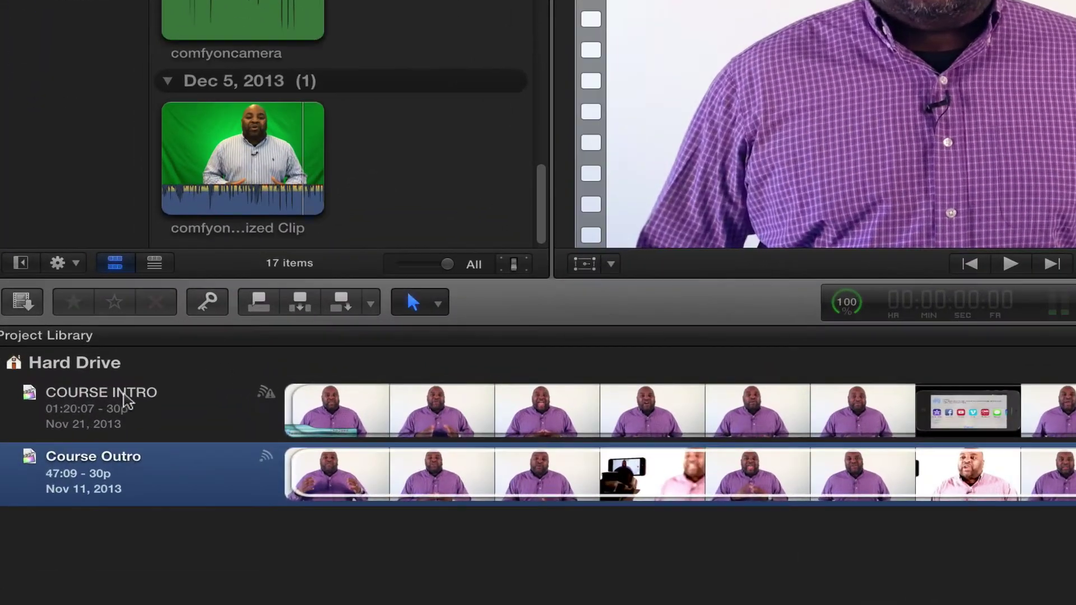
left_click(82, 360)
left_click(185, 456)
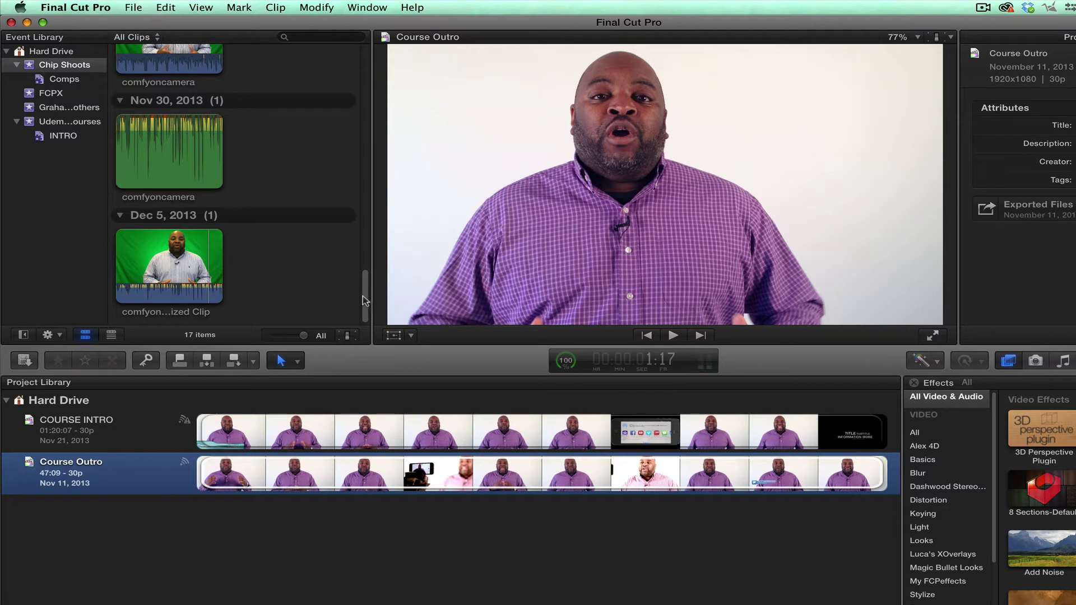
- Select the Dec 5 comfyoncamera synchronized clip in Chip Shoots, then clear the selection
scroll(365, 301, "up", 5)
scroll(368, 314, "down", 5)
left_click(189, 240)
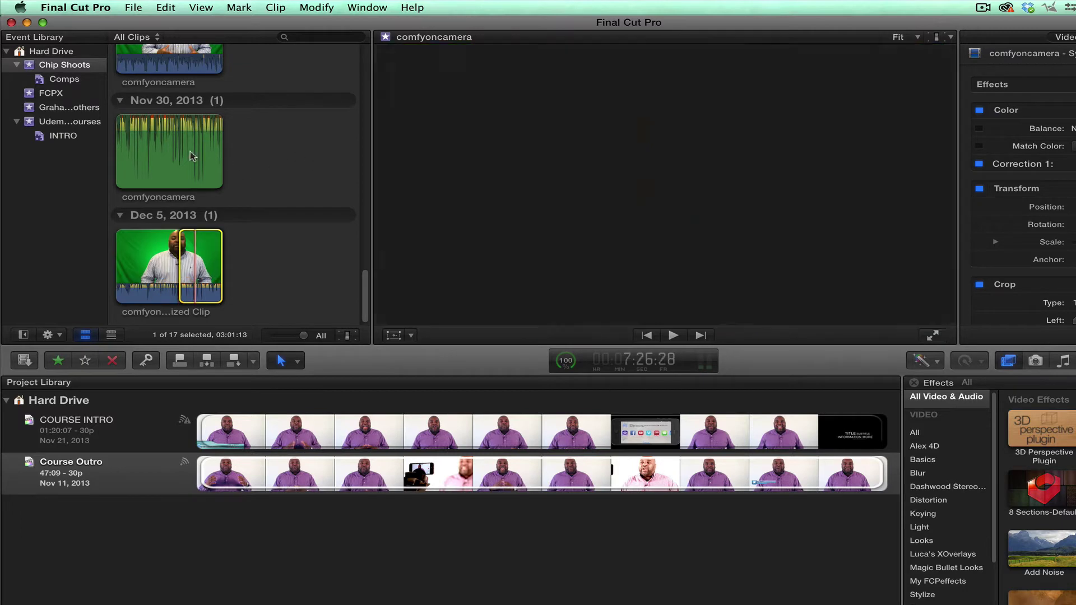
key("Up")
key("Up")
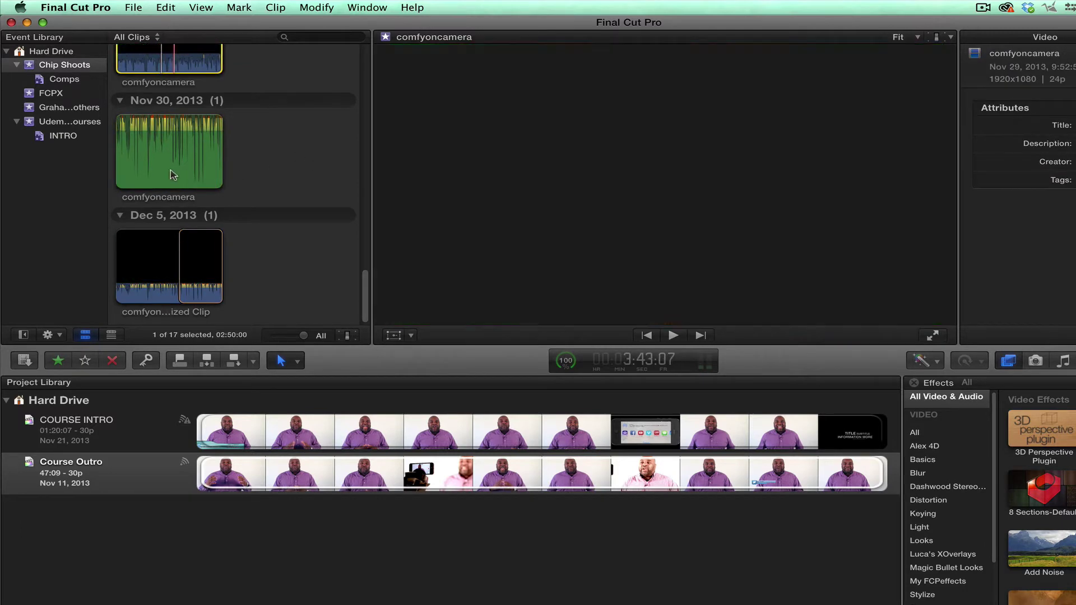
left_click(152, 263)
left_click(300, 269)
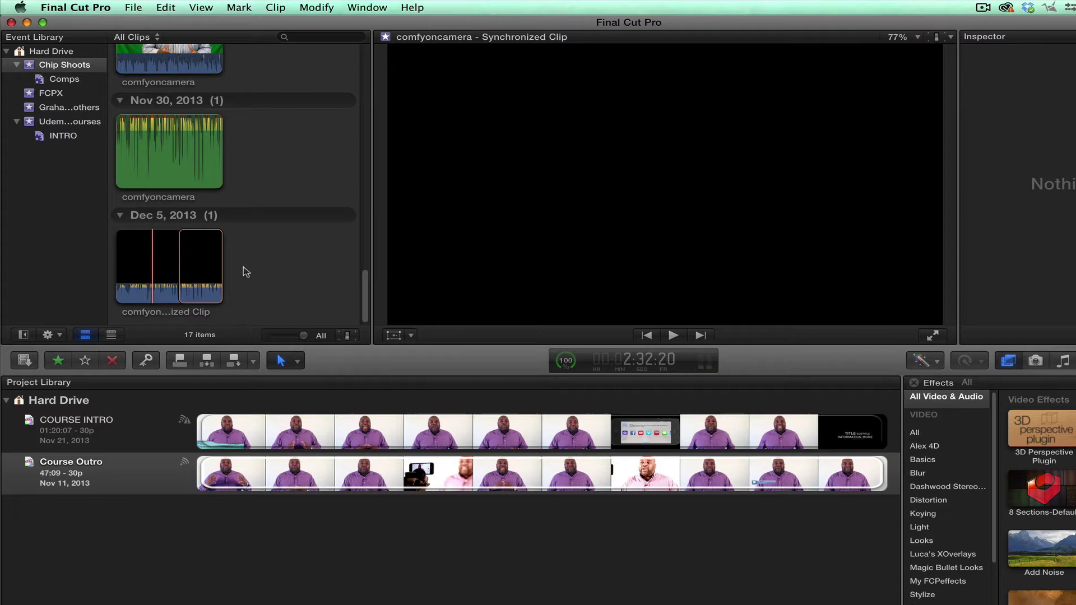
- Create a new empty compound clip named '5 Ways on Camera' from the File menu
left_click(138, 7)
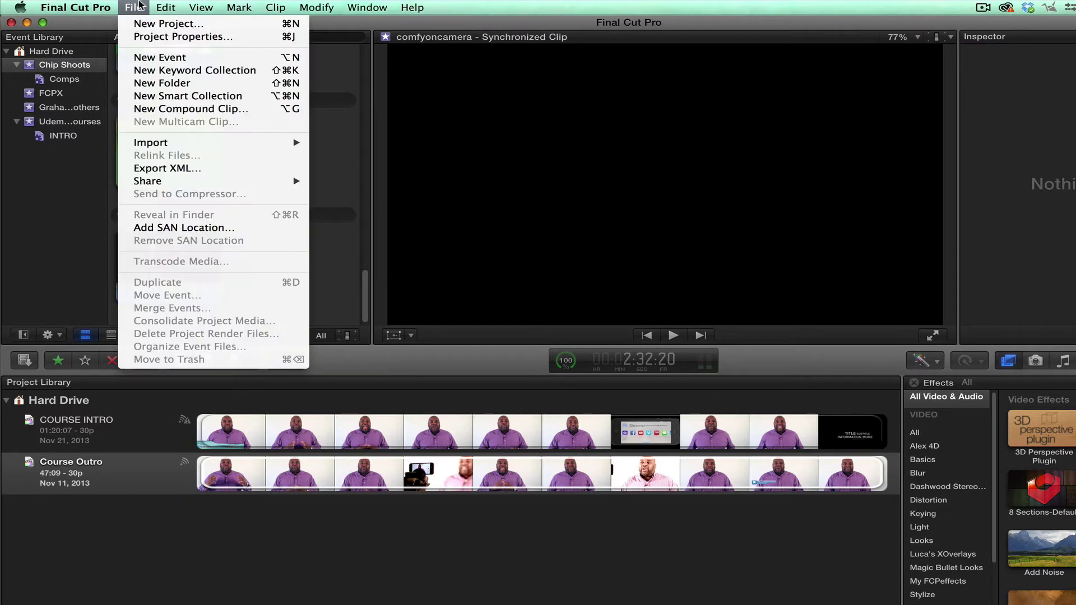
left_click(191, 109)
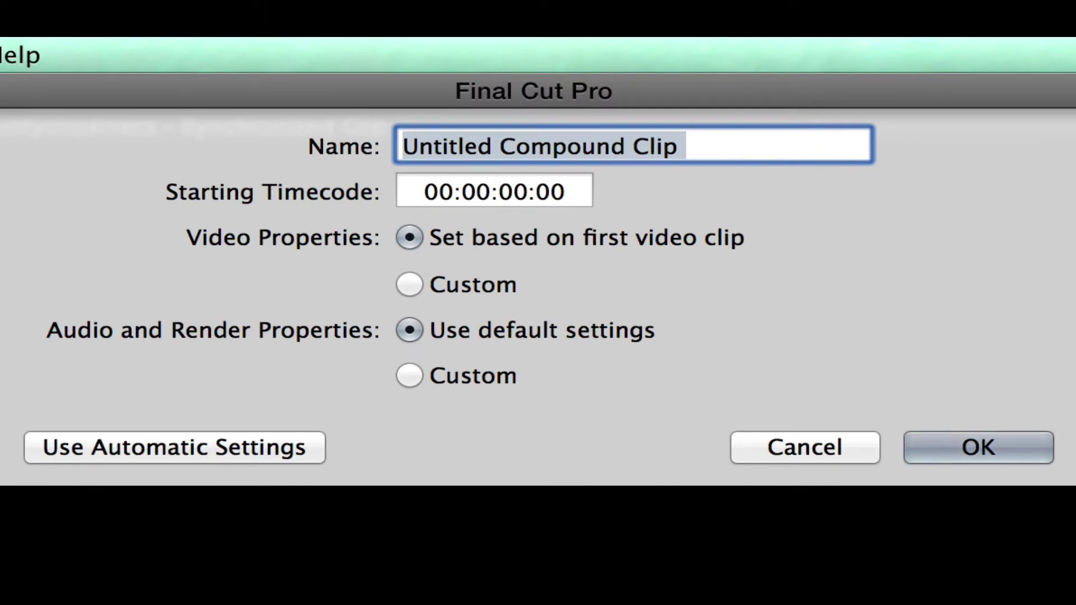
type("5 Ways ")
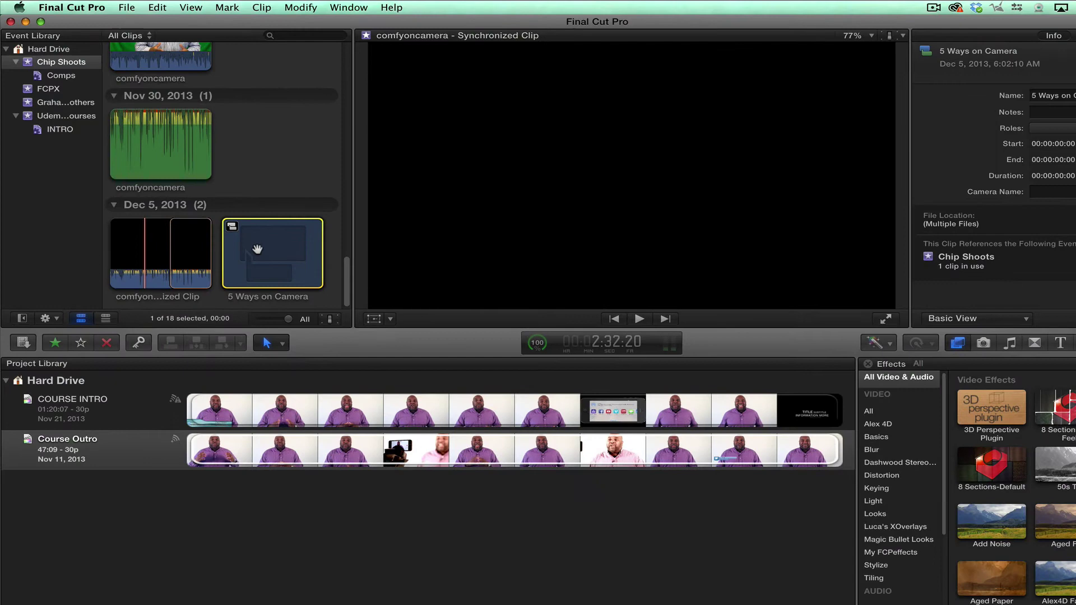
- Open 5 Ways on Camera, add the comfyoncamera synchronized clip to its timeline, and scrub through it
left_click(258, 249)
double_click(260, 246)
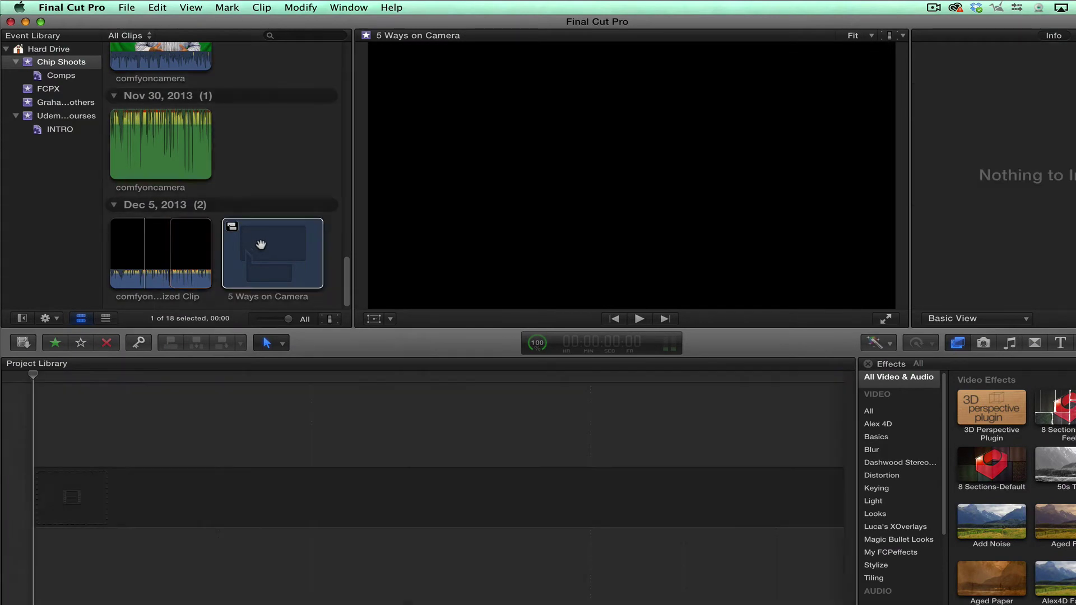
left_click(187, 258)
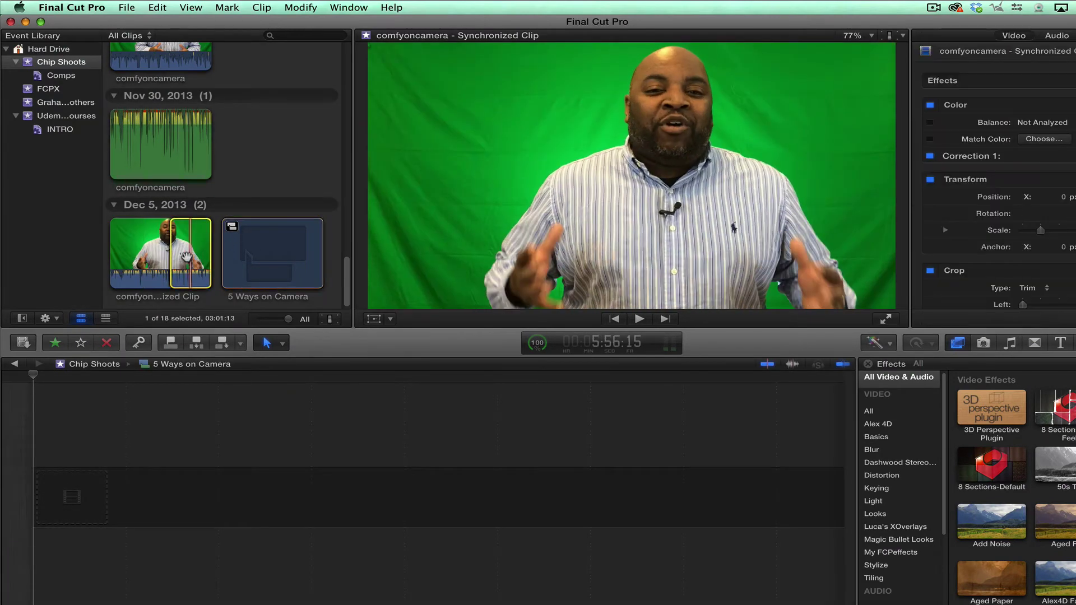
left_click_drag(186, 258, 236, 413)
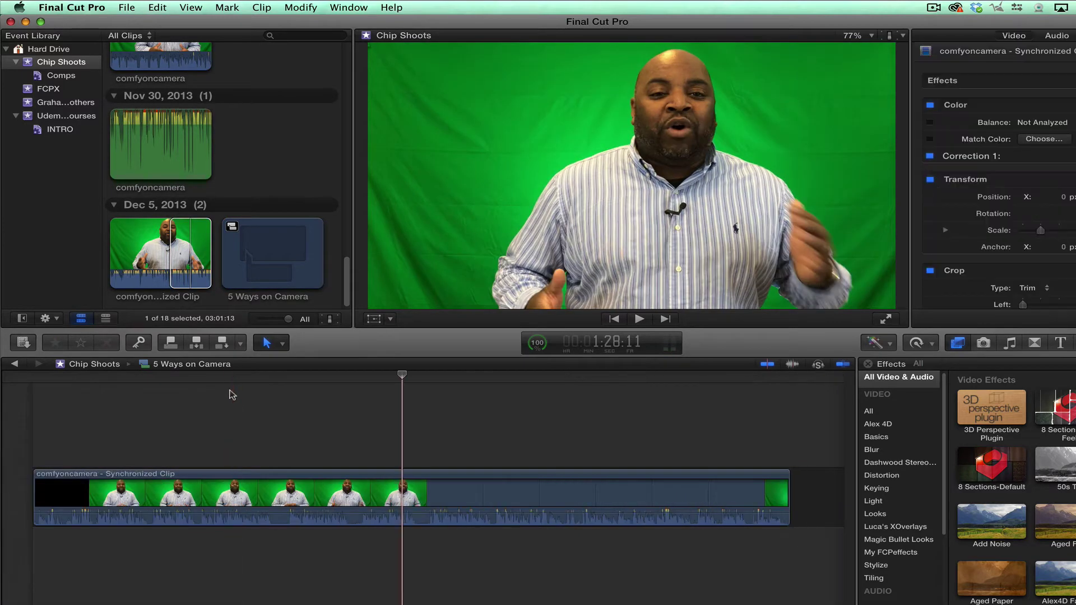
left_click_drag(144, 384, 186, 442)
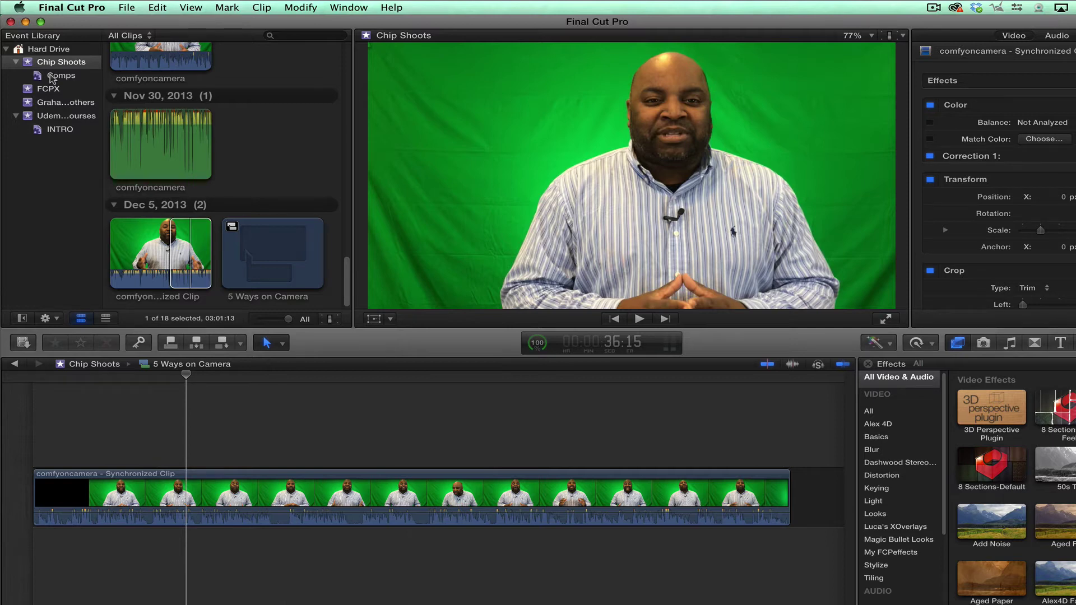
- Add a Clip Type rule set to Compound in the clip filter
left_click(59, 75)
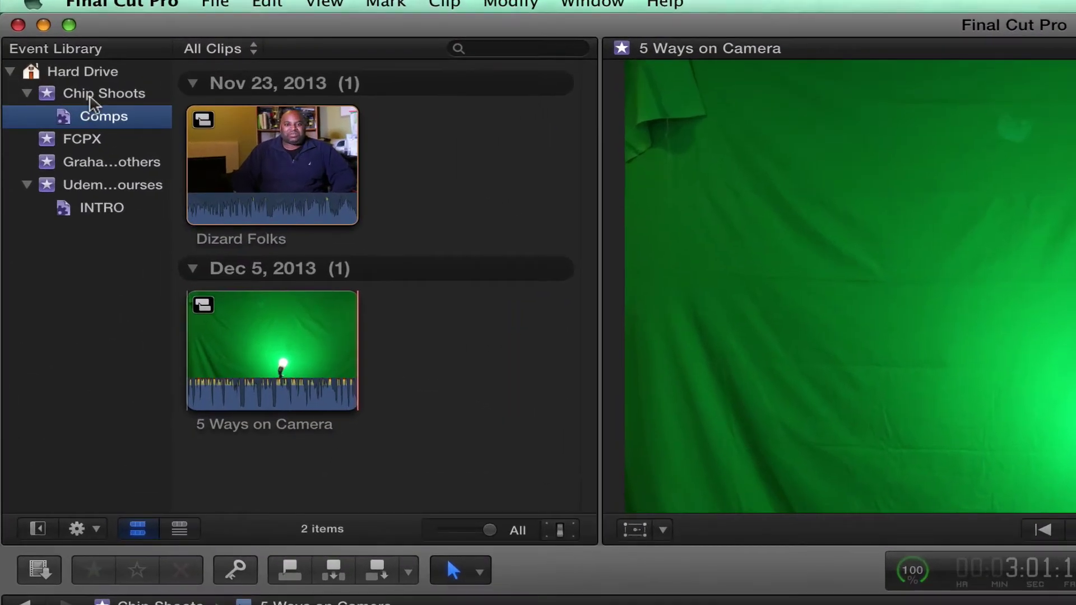
left_click(56, 63)
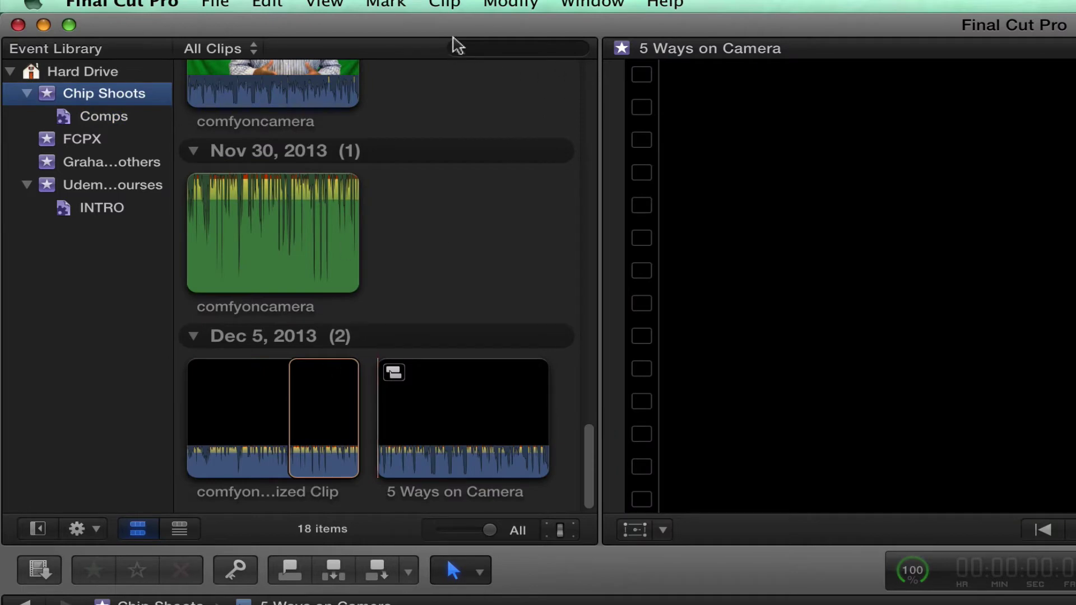
left_click(457, 46)
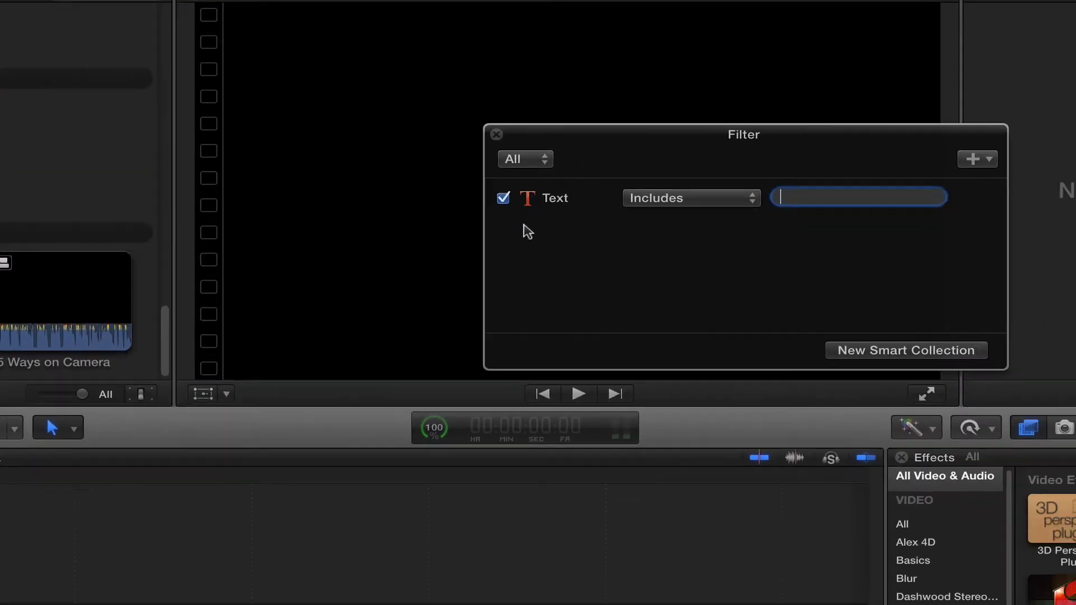
left_click(973, 159)
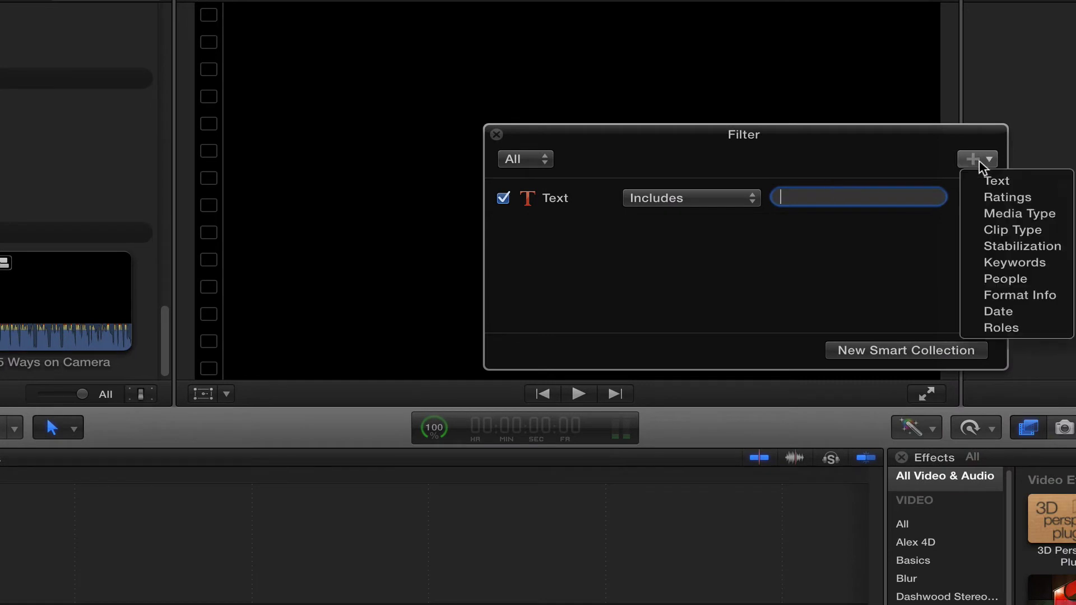
left_click(1013, 229)
left_click(764, 232)
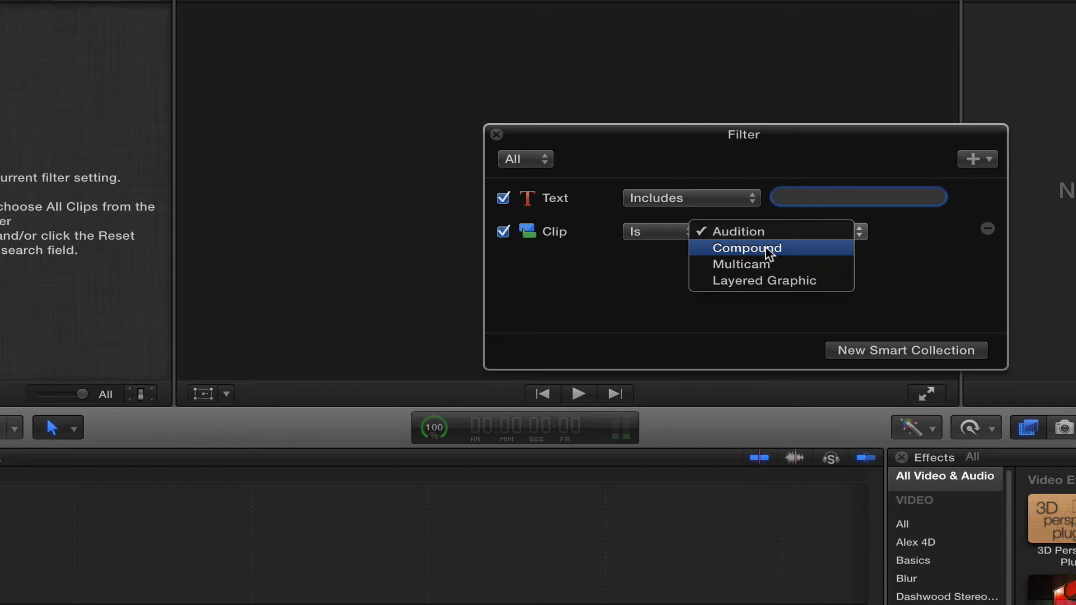
left_click(764, 248)
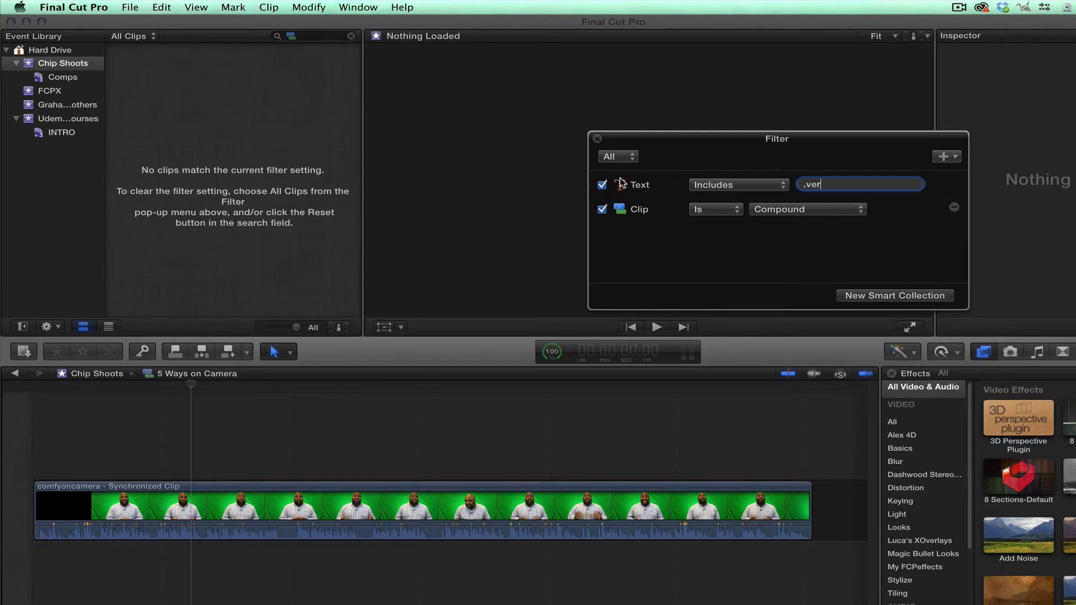
- Turn off the text rule, return to Comps, select 5 Ways on Camera, and review the rules
left_click(602, 185)
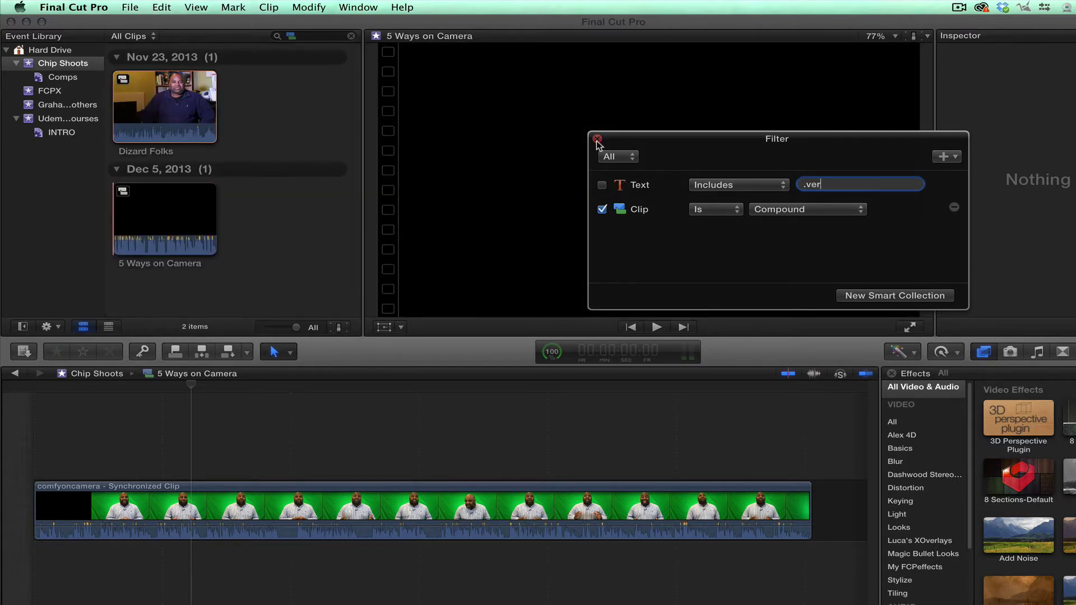
left_click(598, 139)
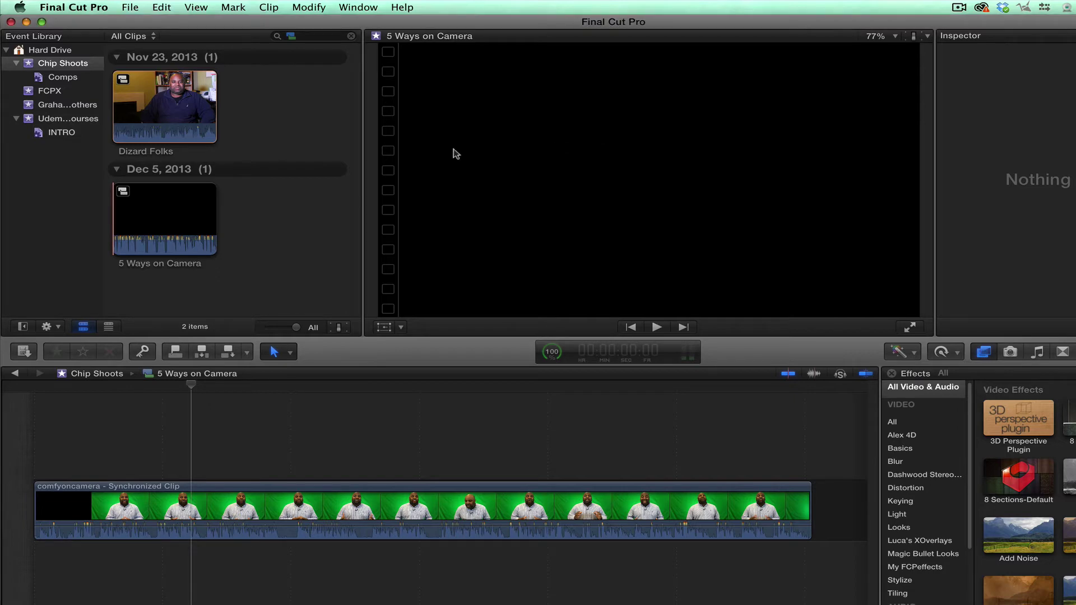
left_click(61, 79)
left_click(188, 228)
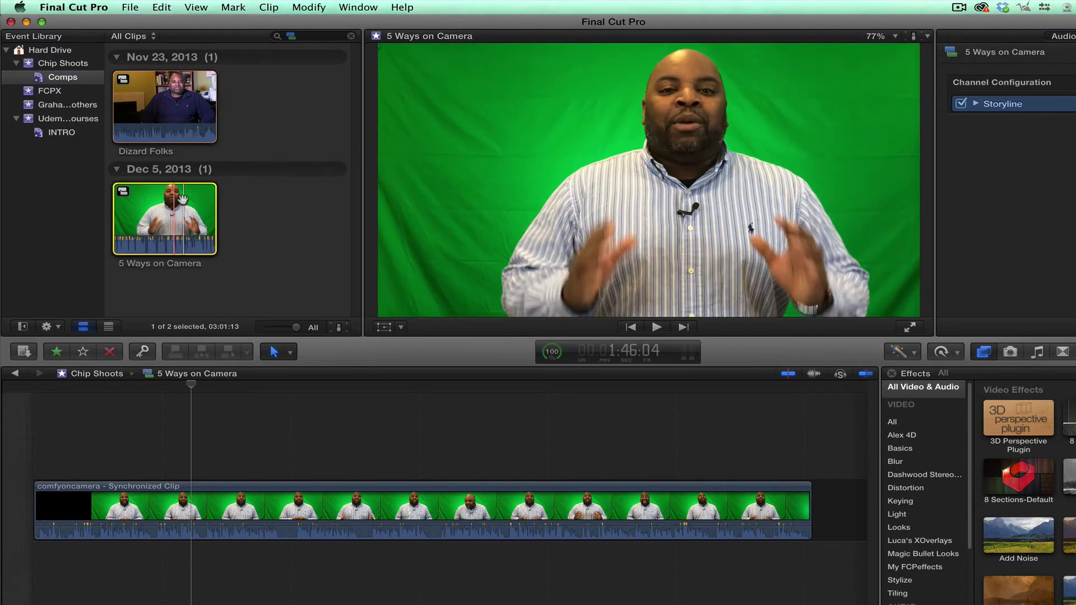
left_click(291, 36)
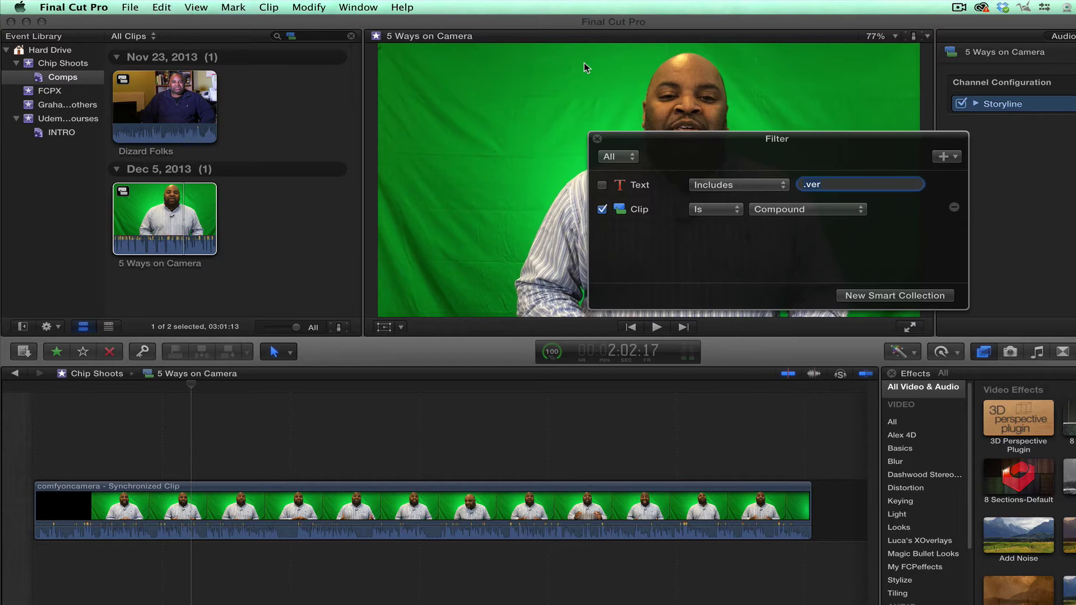
- Close the filter rules, clear the search field, and return to the Comps collection's two compound clips
left_click(597, 137)
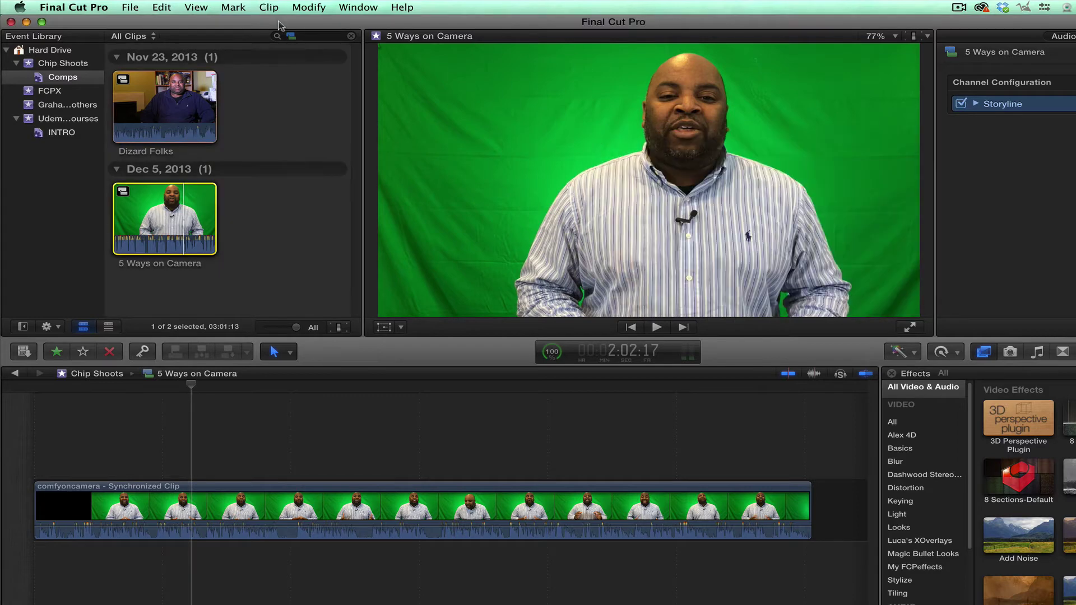
left_click(352, 36)
left_click(55, 78)
left_click(59, 63)
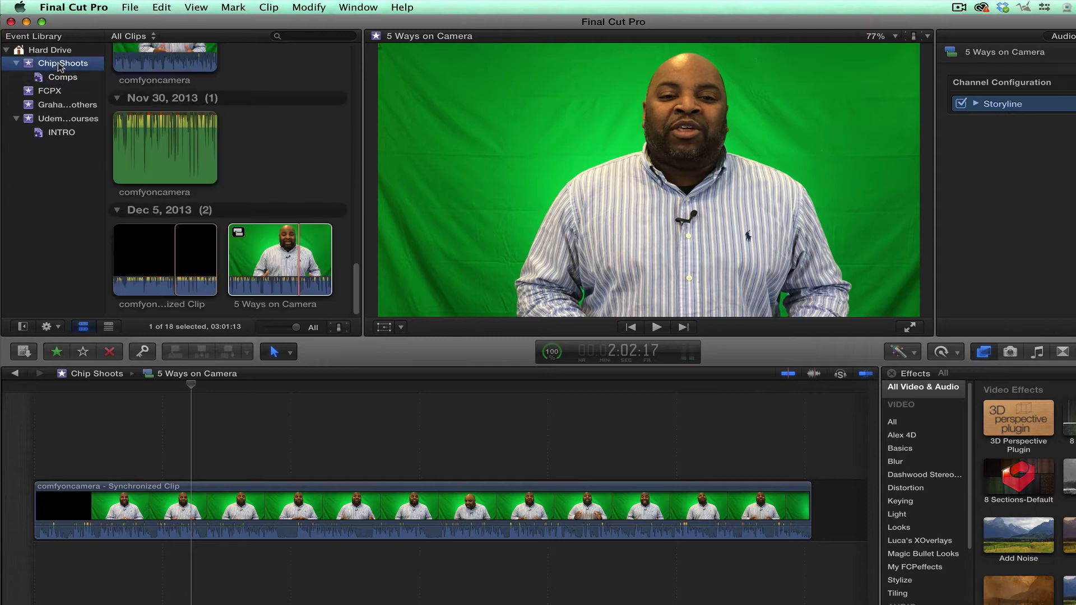
scroll(351, 119, "up", 2)
scroll(351, 119, "up", 5)
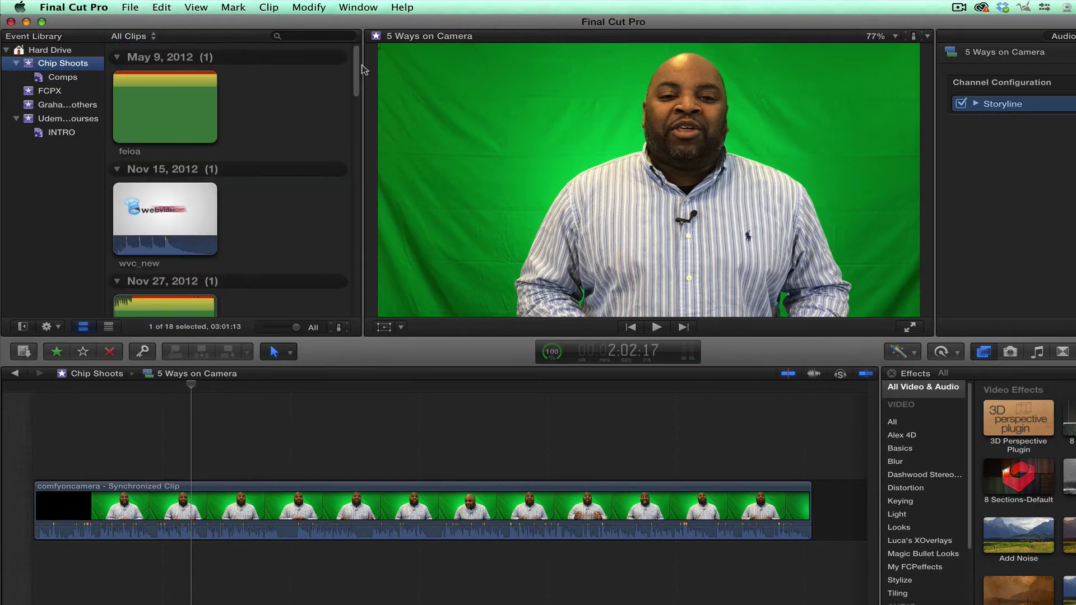
scroll(353, 112, "down", 3)
left_click(63, 78)
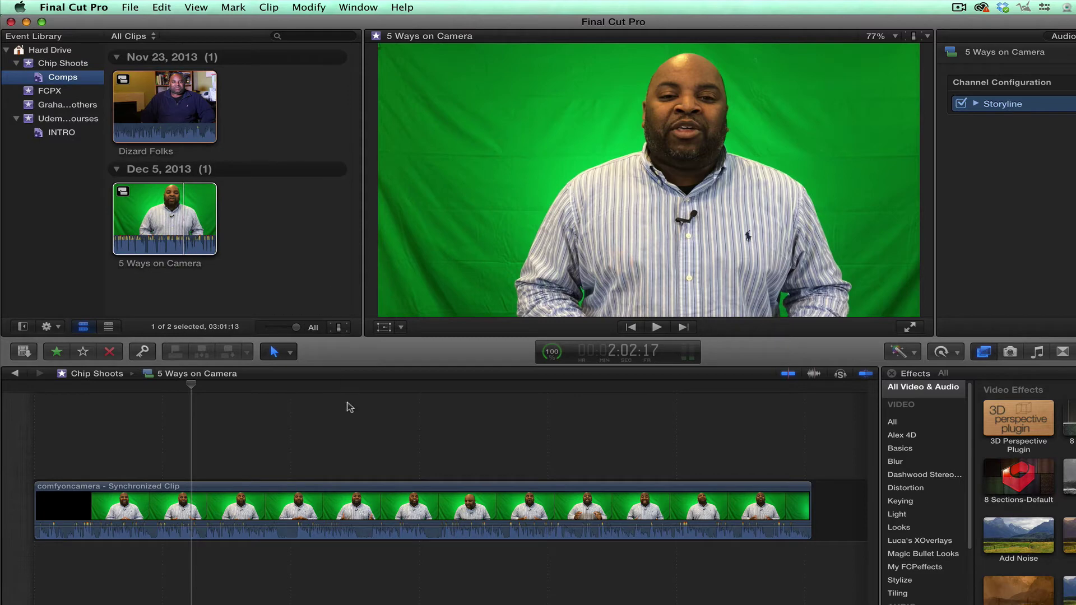
left_click(329, 418)
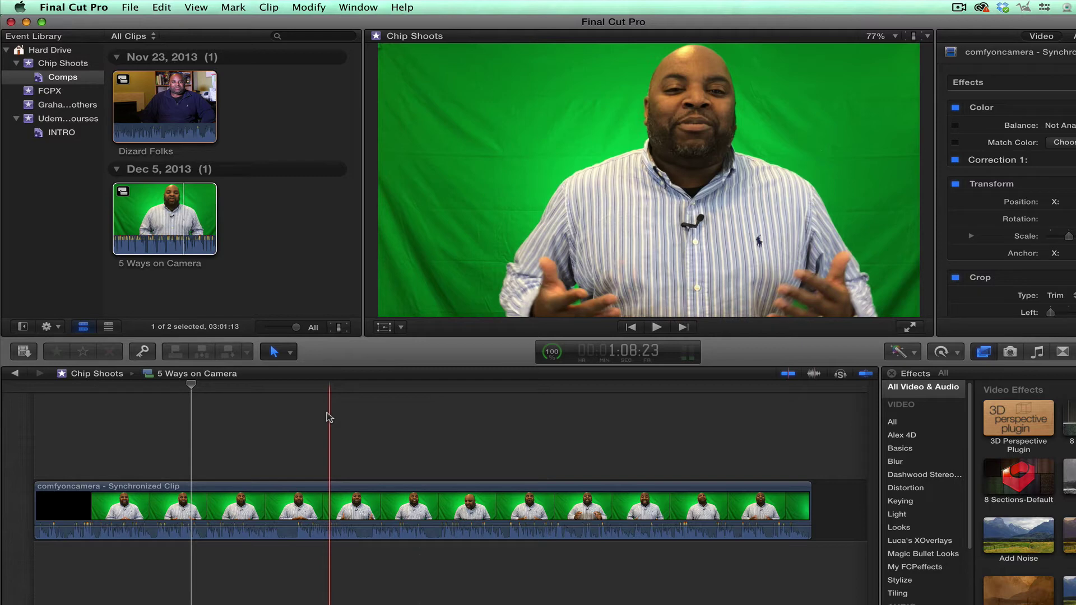
- Duplicate 5 Ways on Camera twice with Cmd-D, producing 'copy' and 'copy 1'
left_click(155, 209)
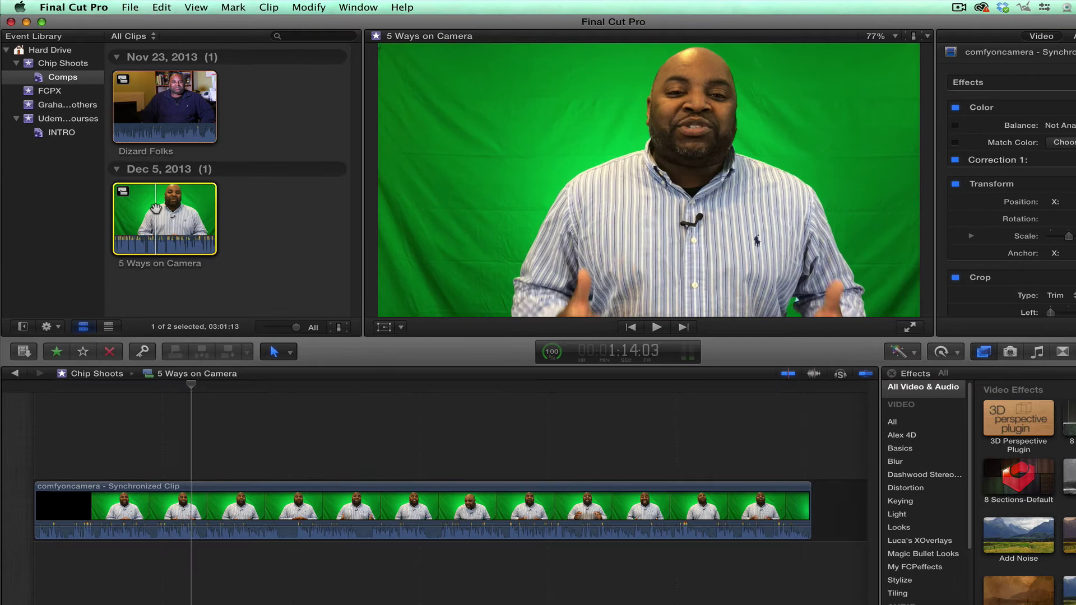
key("super+d")
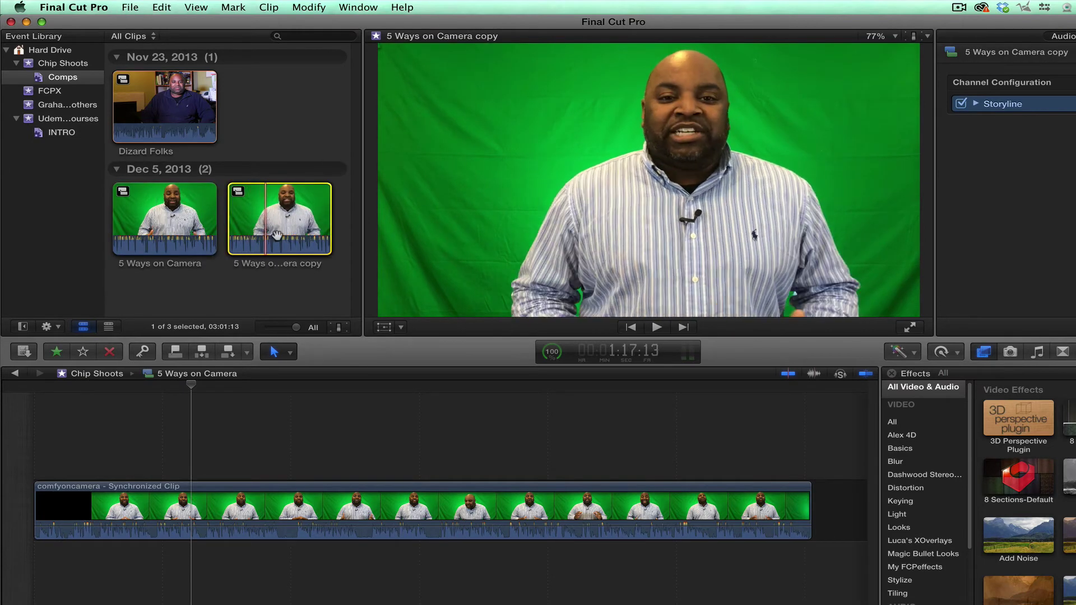
left_click(321, 264)
left_click(325, 266)
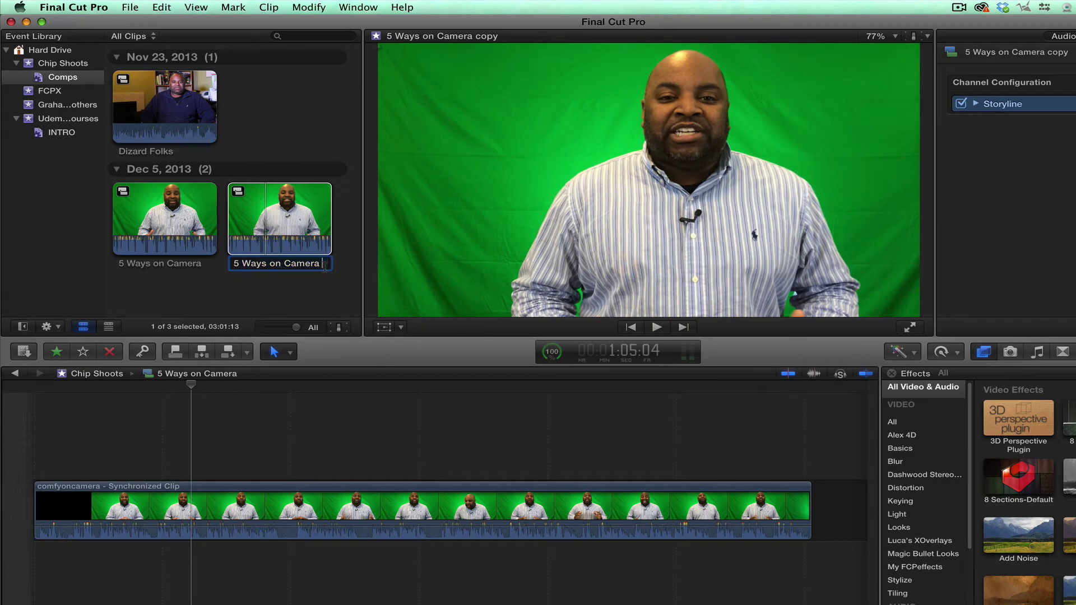
left_click(285, 232)
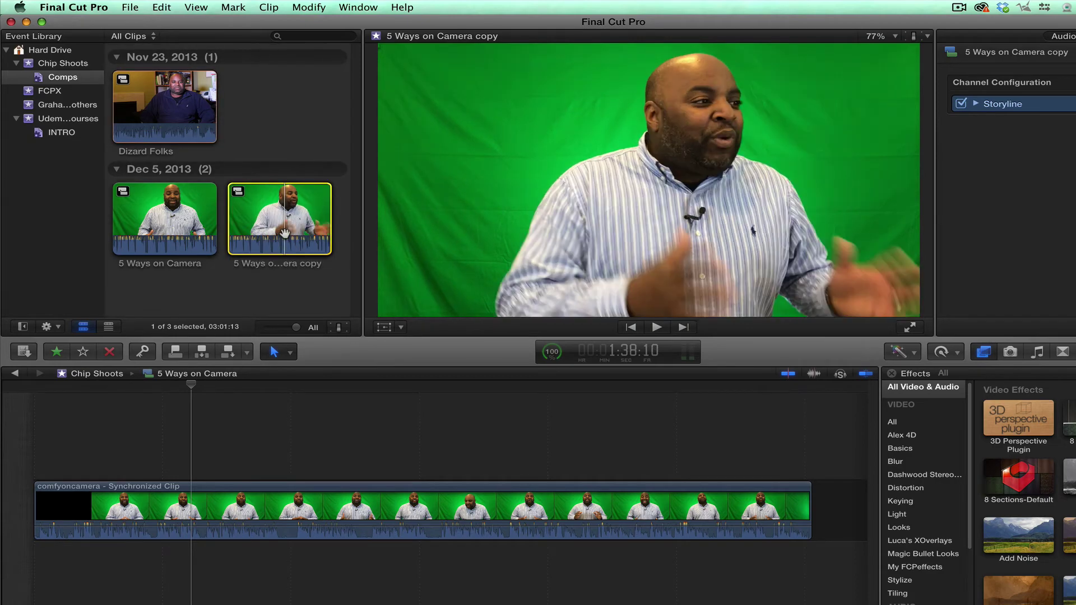
key("super+d")
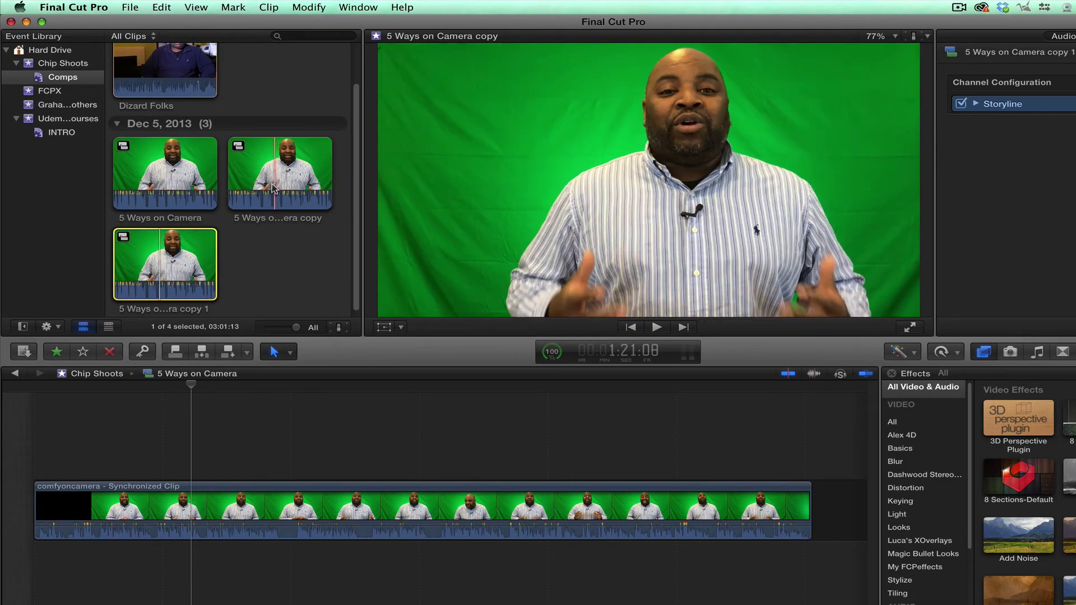
left_click(443, 580)
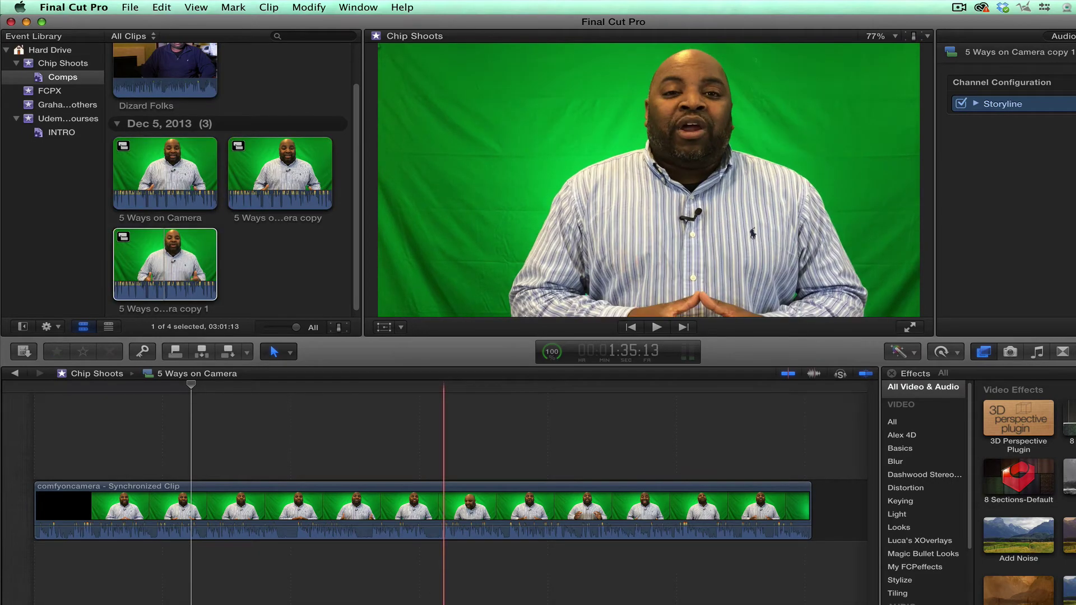
left_click(443, 507)
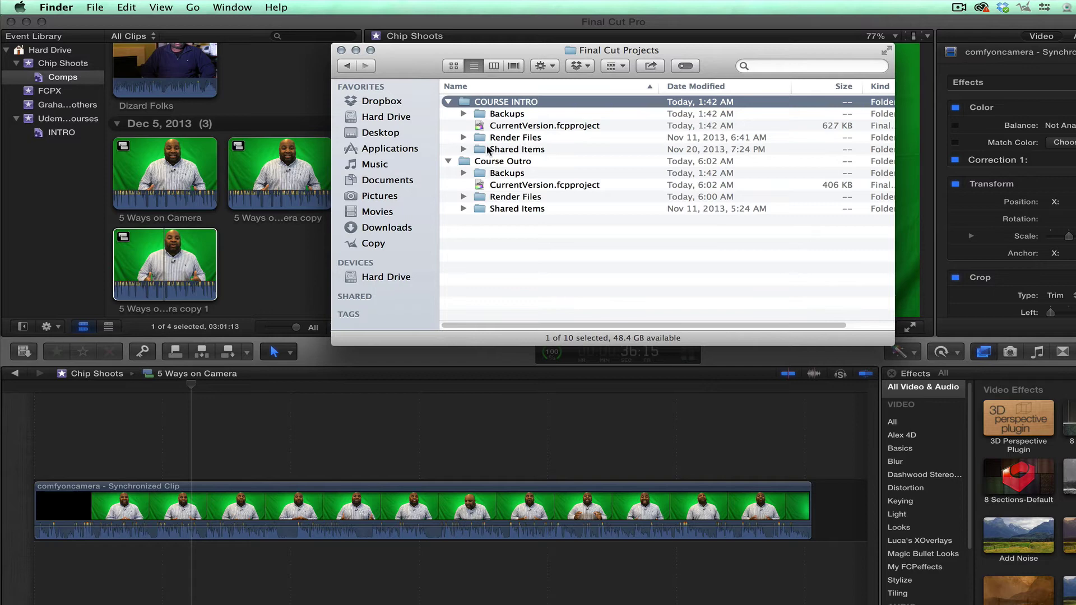
left_click(436, 389)
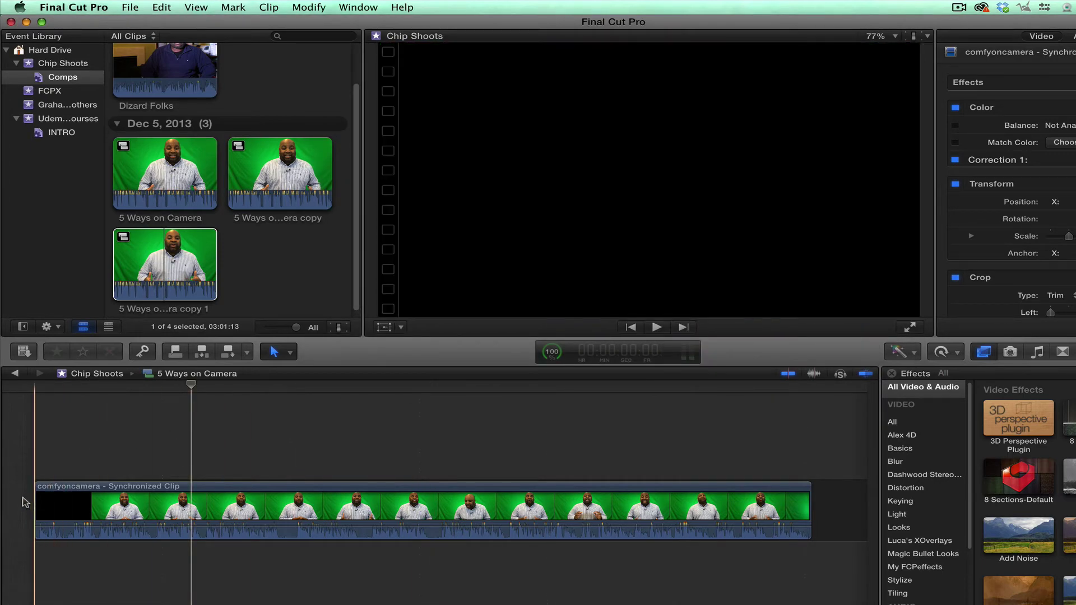
- Trim 10:17 of black from the comfyoncamera clip's start, check the result, and select copy 1
left_click_drag(34, 497, 89, 501)
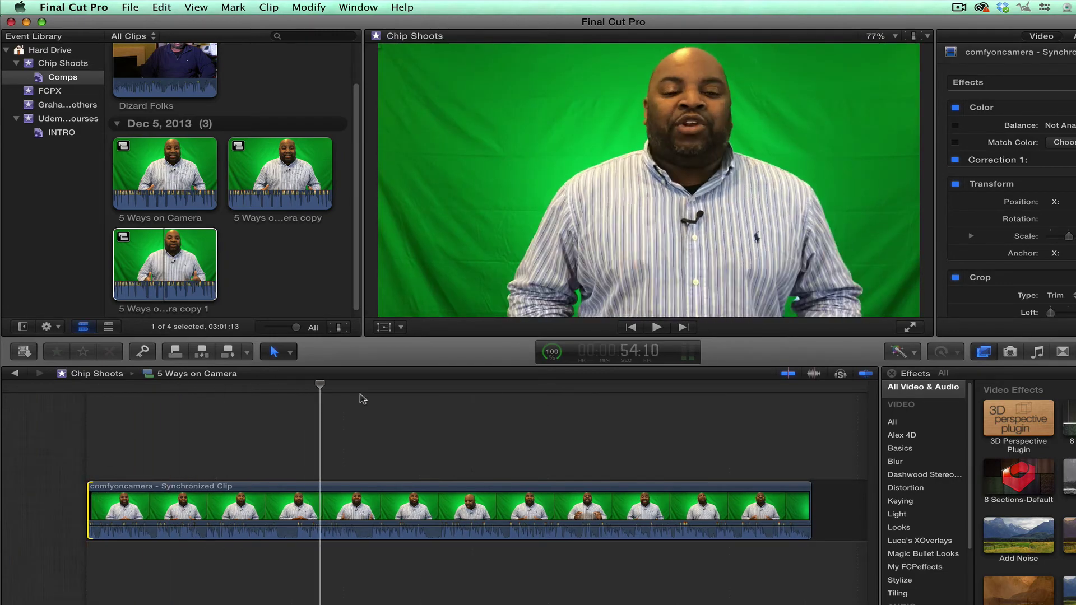
left_click(539, 441)
left_click(681, 440)
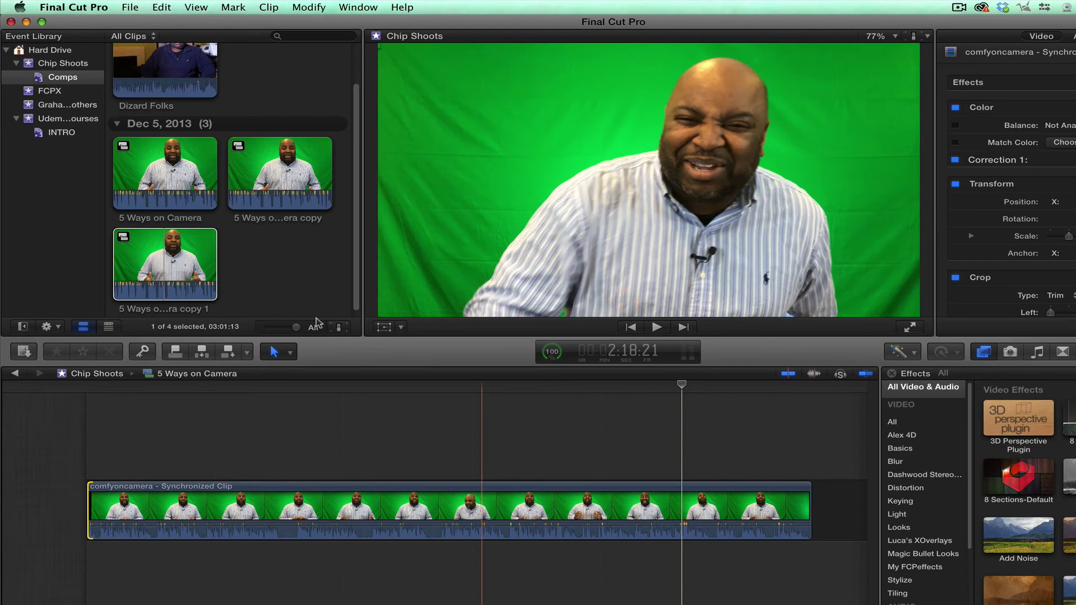
left_click(124, 252)
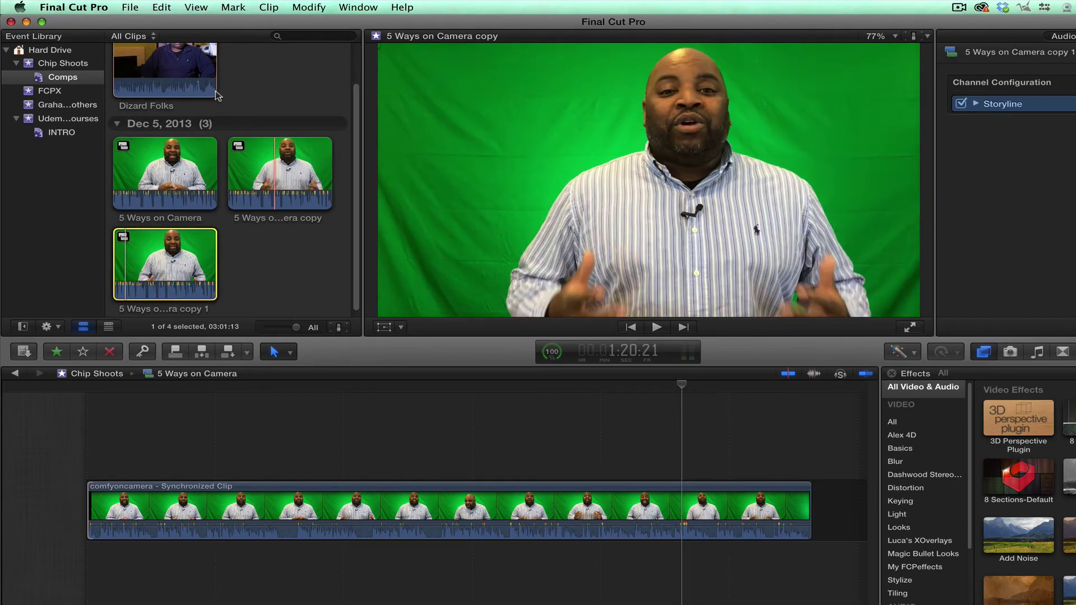
- Start a new compound clip from the comfyoncamera synchronized clip, with starting timecode 00:04:30:15
left_click(83, 64)
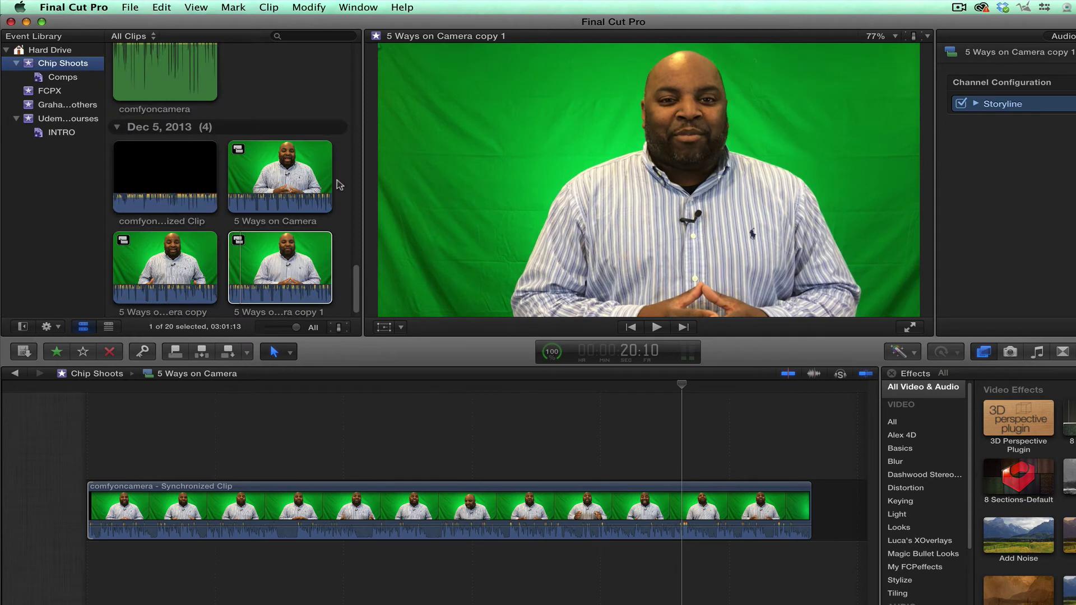
left_click(198, 184)
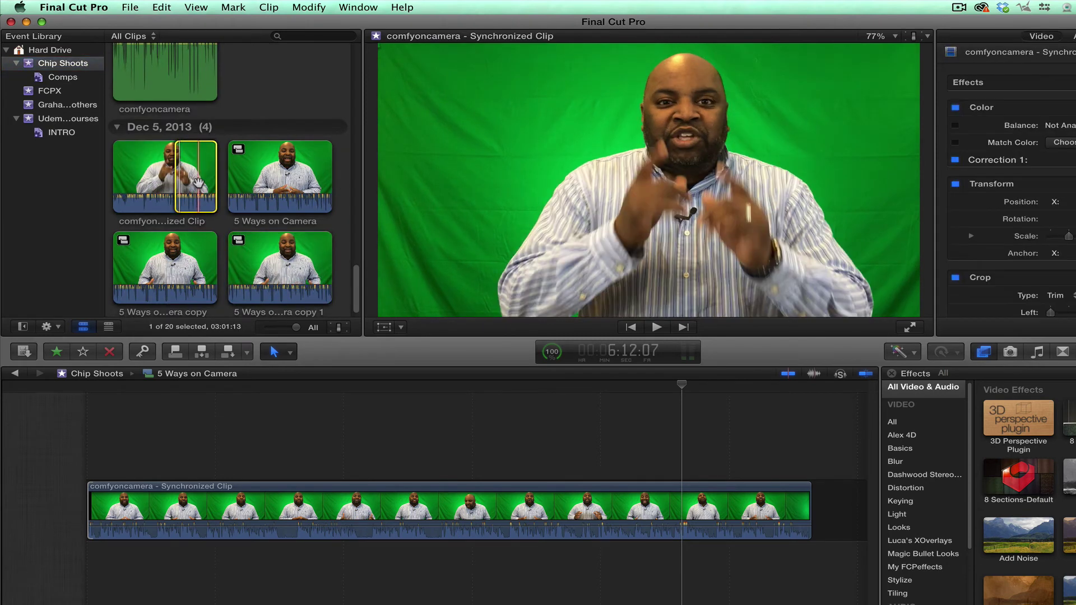
left_click(130, 7)
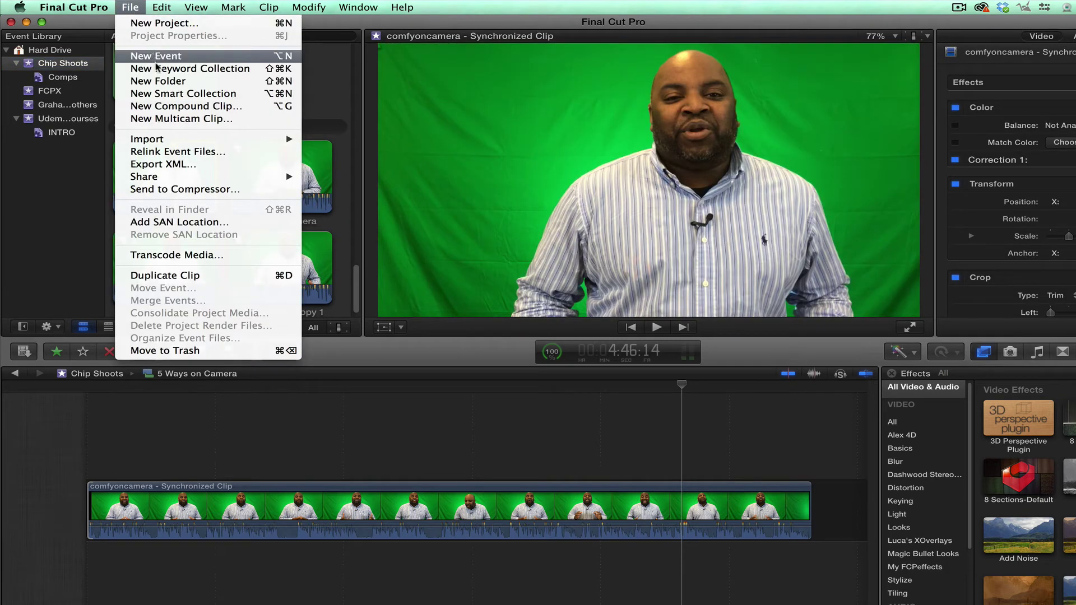
left_click(171, 107)
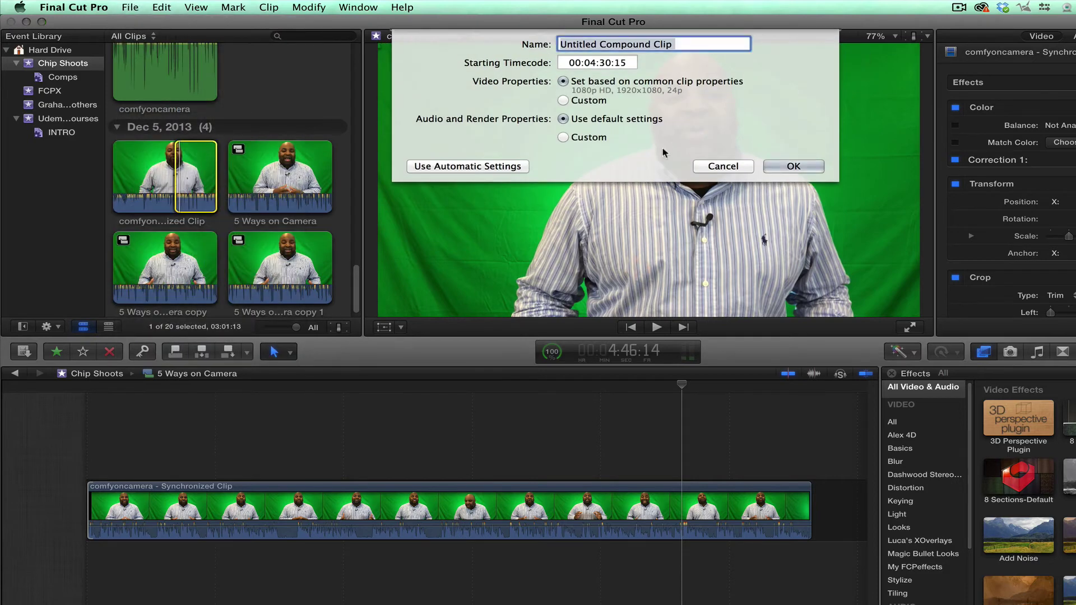
left_click(571, 63)
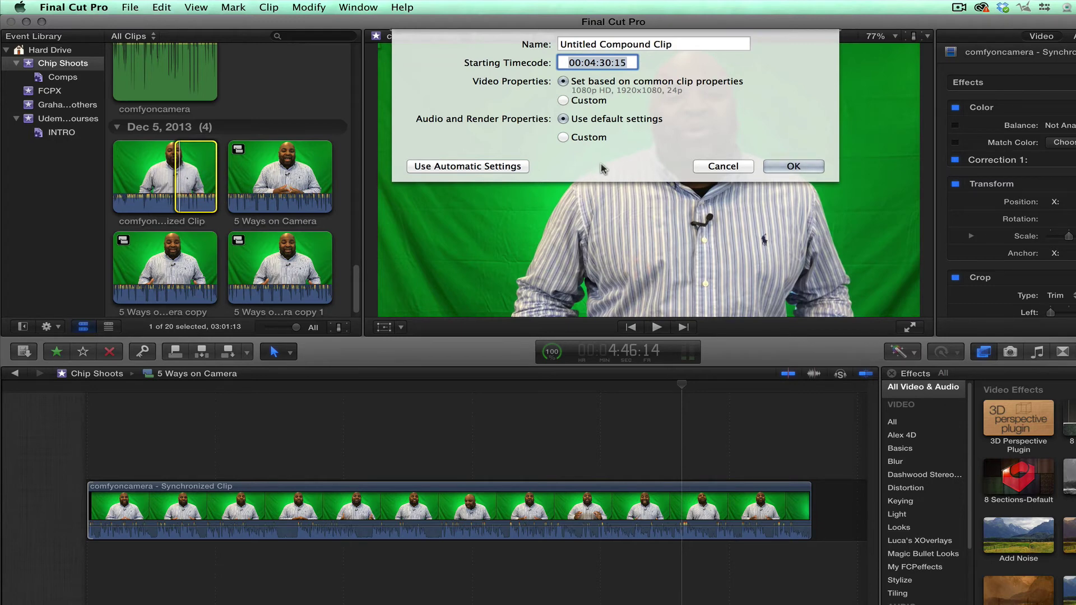
left_click(728, 166)
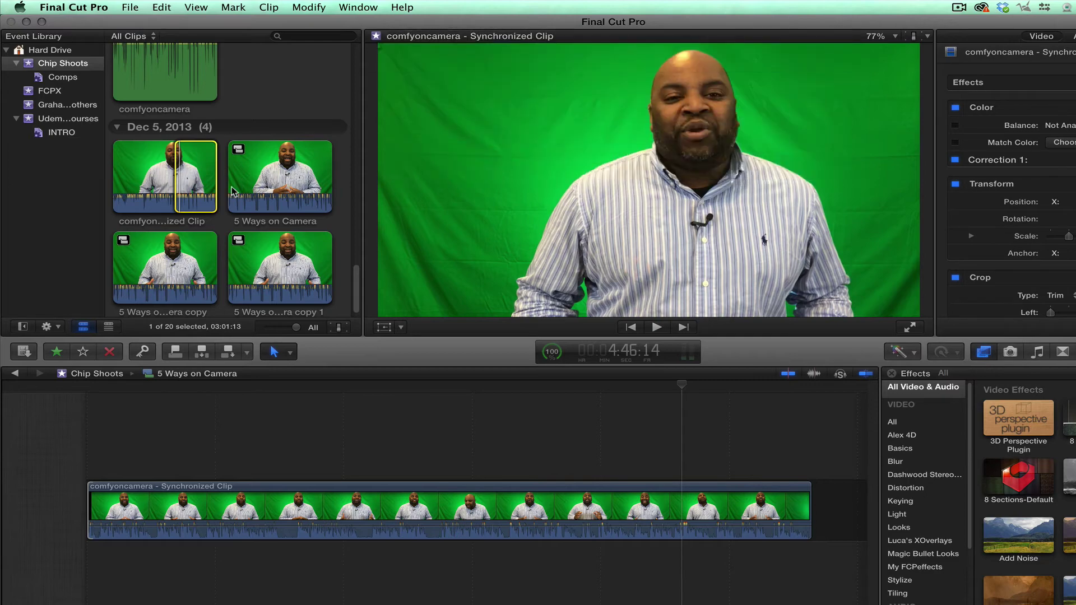
left_click(283, 84)
left_click(130, 7)
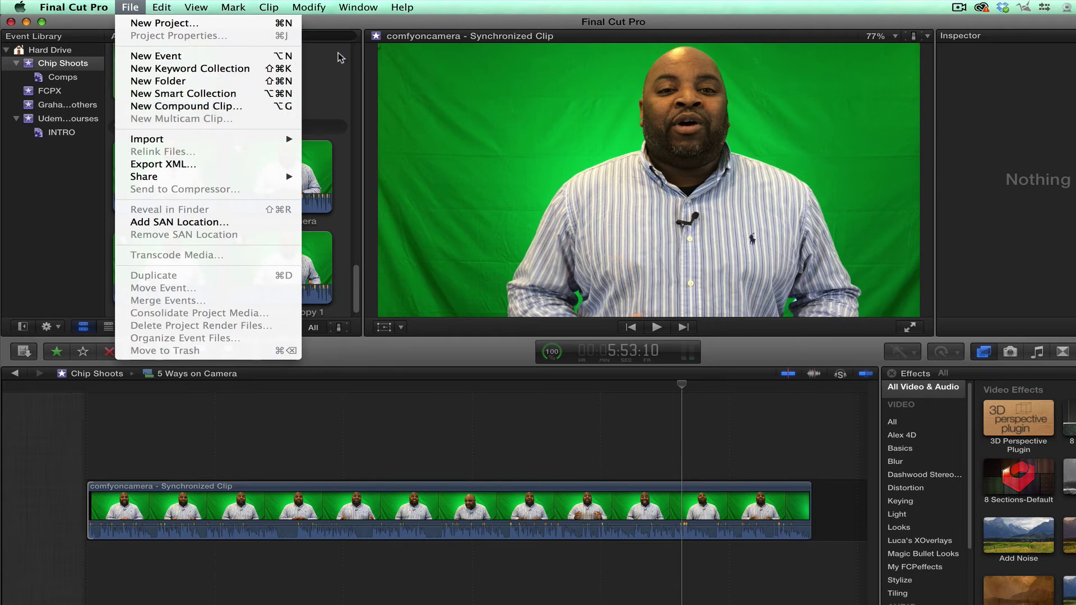
left_click(264, 109)
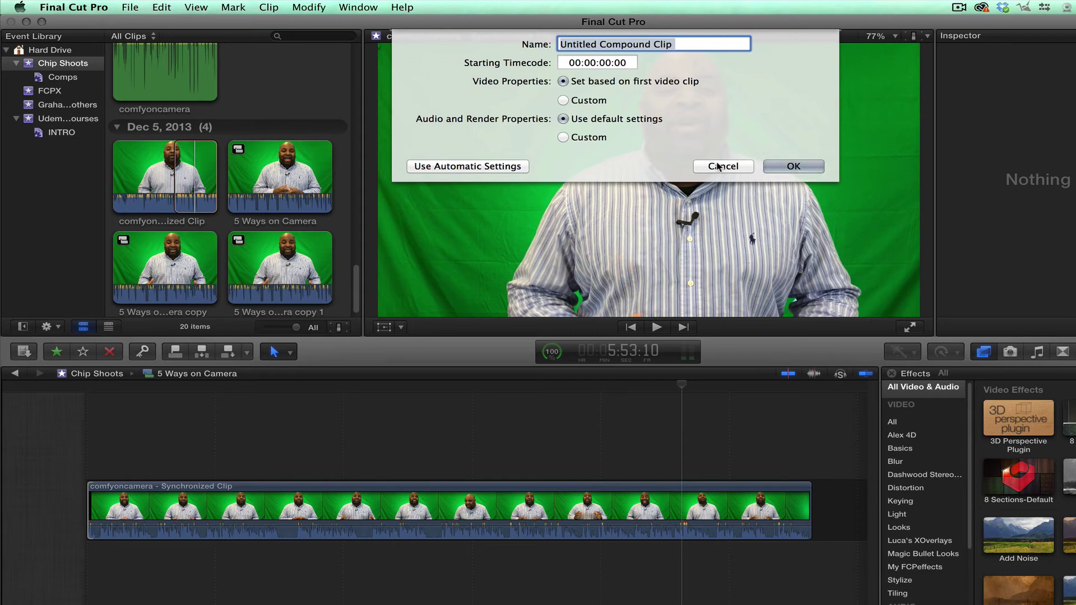
left_click(718, 166)
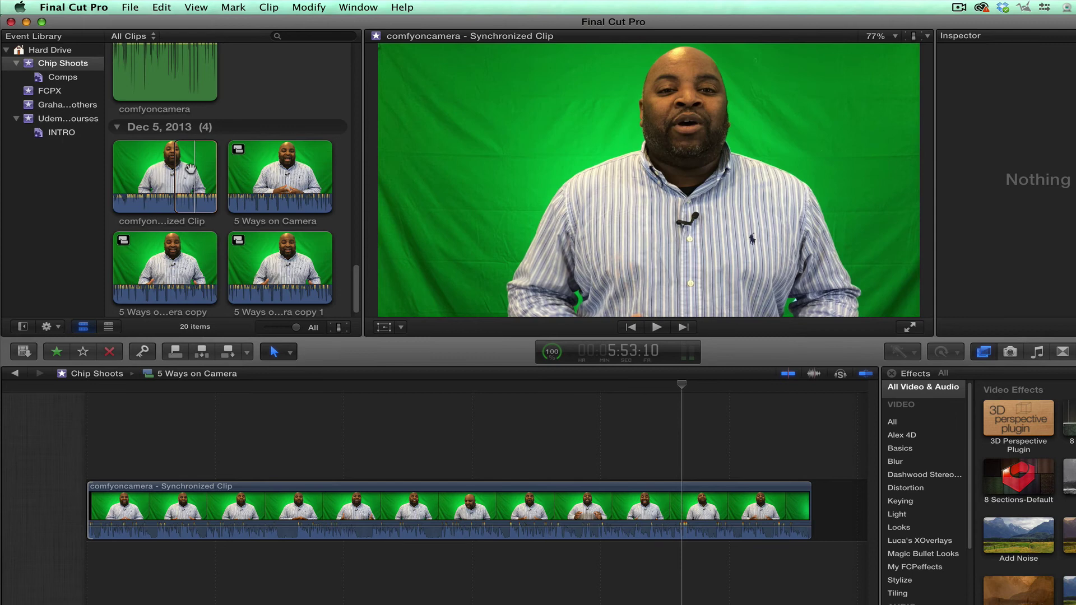
left_click(190, 169)
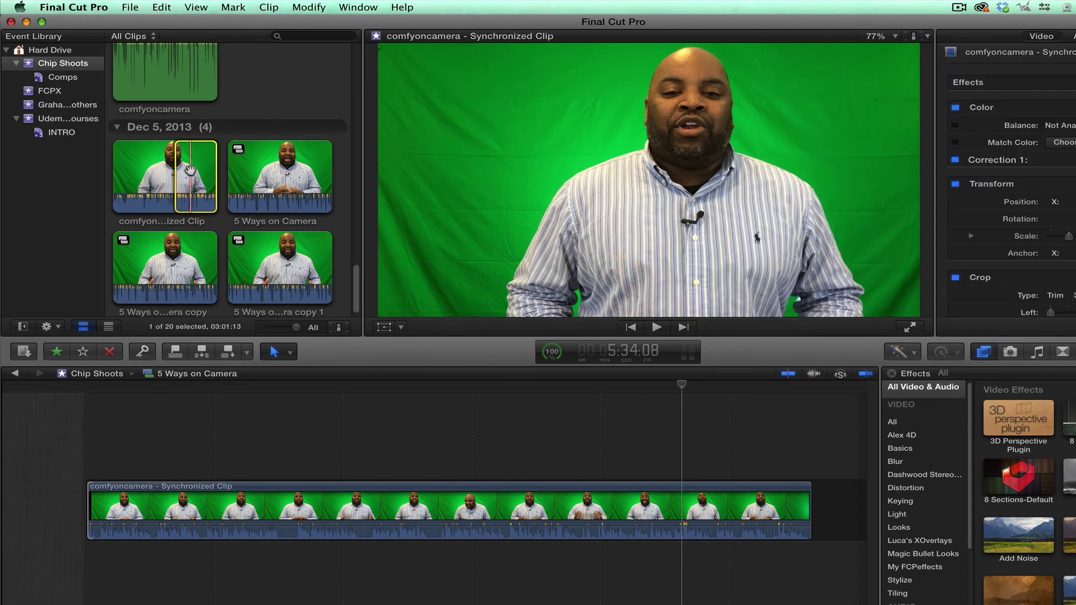
key("alt+g")
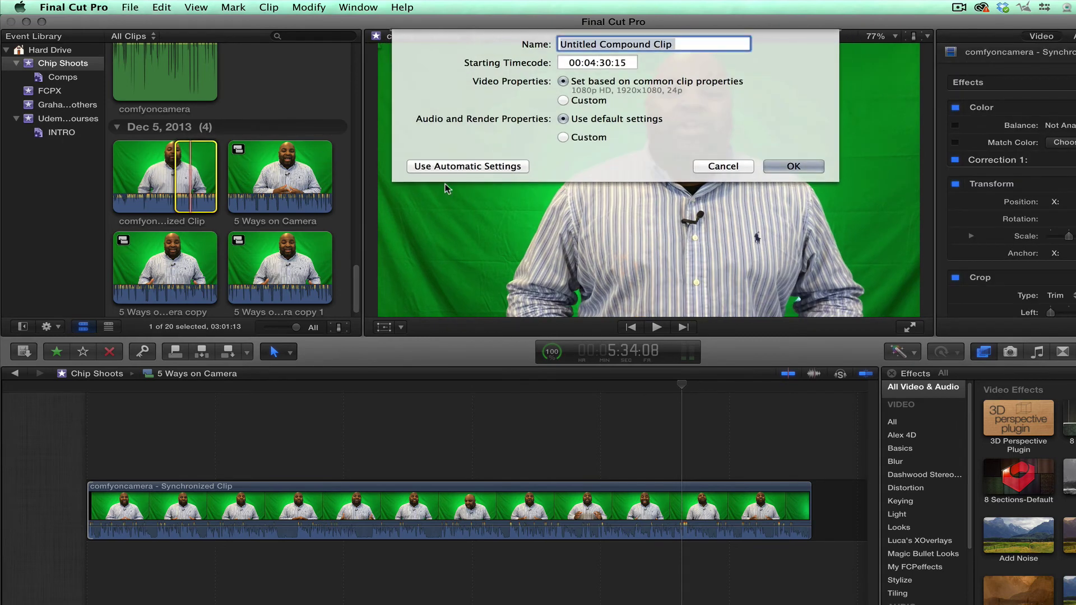
left_click(738, 167)
left_click(283, 73)
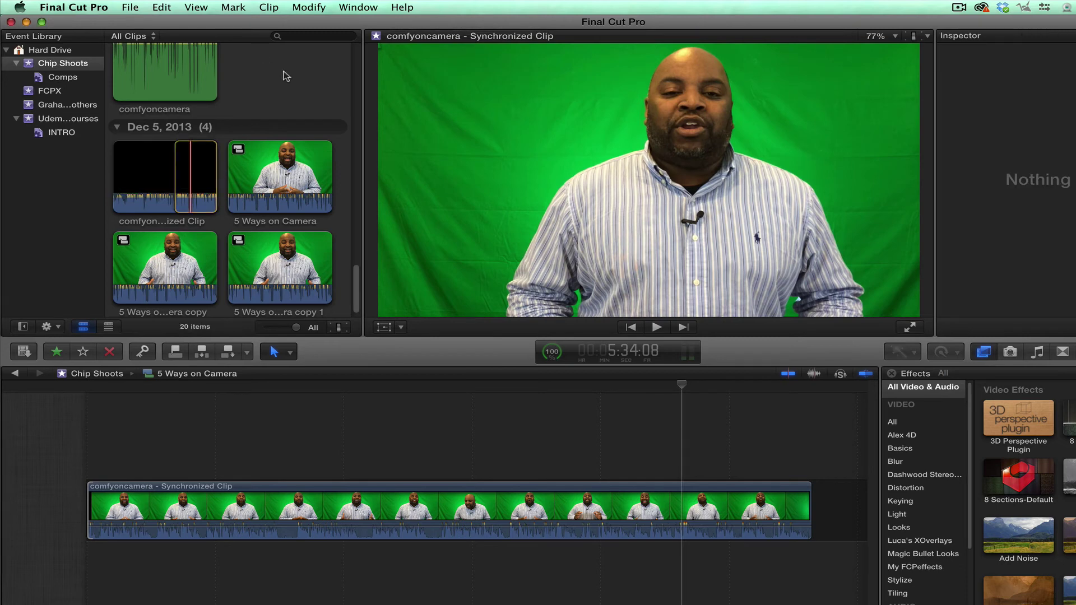
key("alt+g")
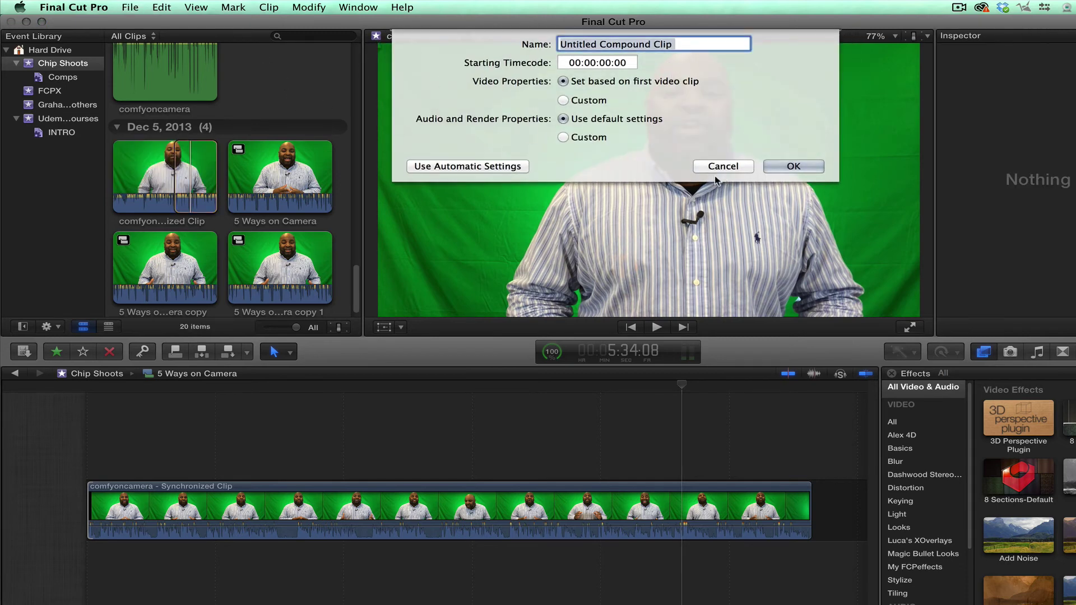
left_click(704, 165)
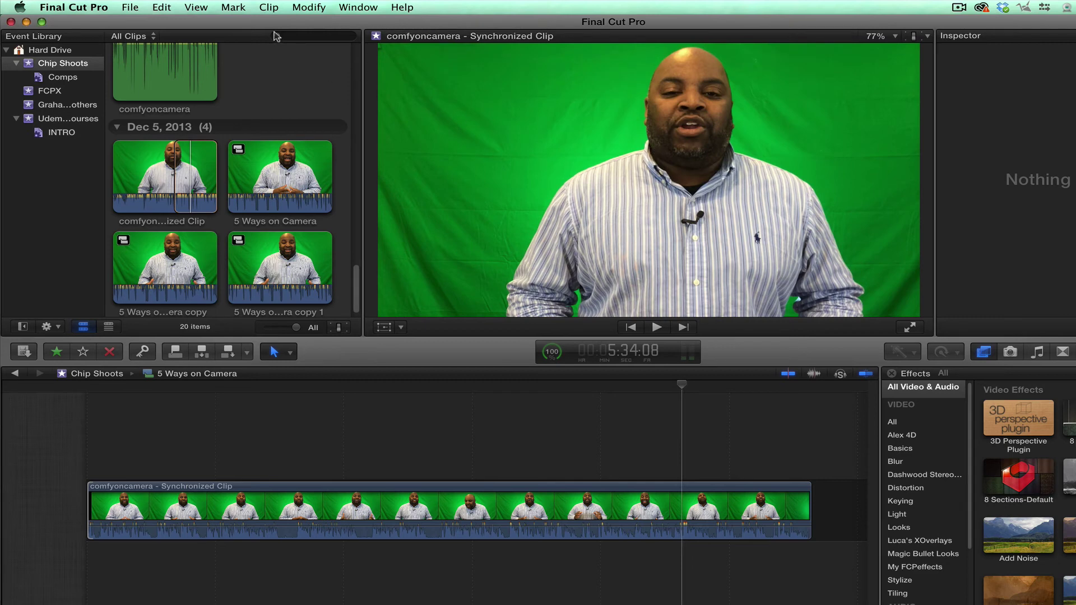
- Add a Clip Is Audition rule to the filter, then reopen the Comps filter with Command-F
left_click(276, 37)
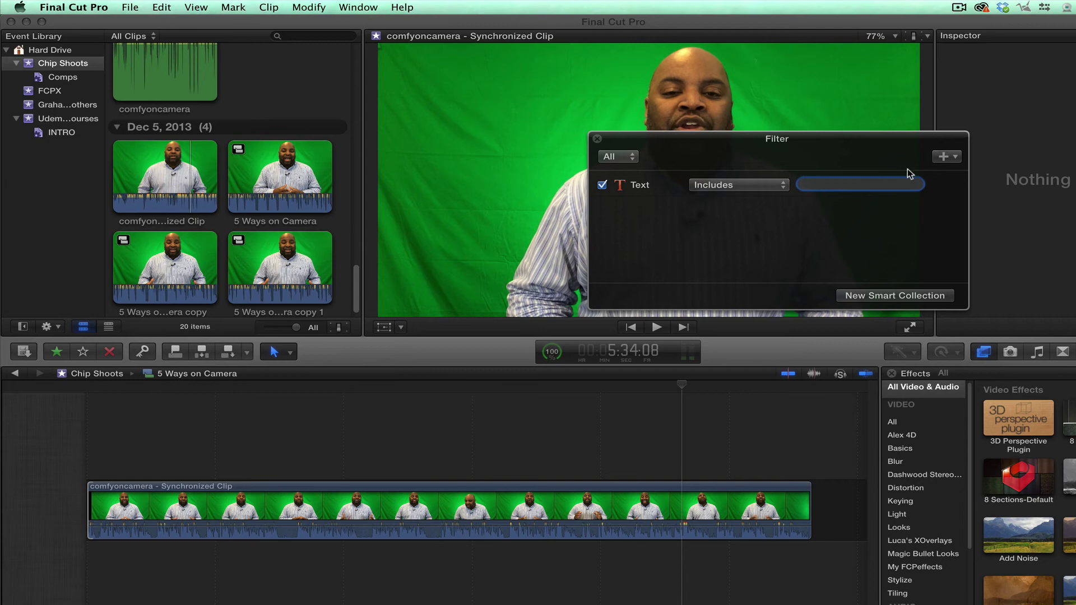
left_click(946, 157)
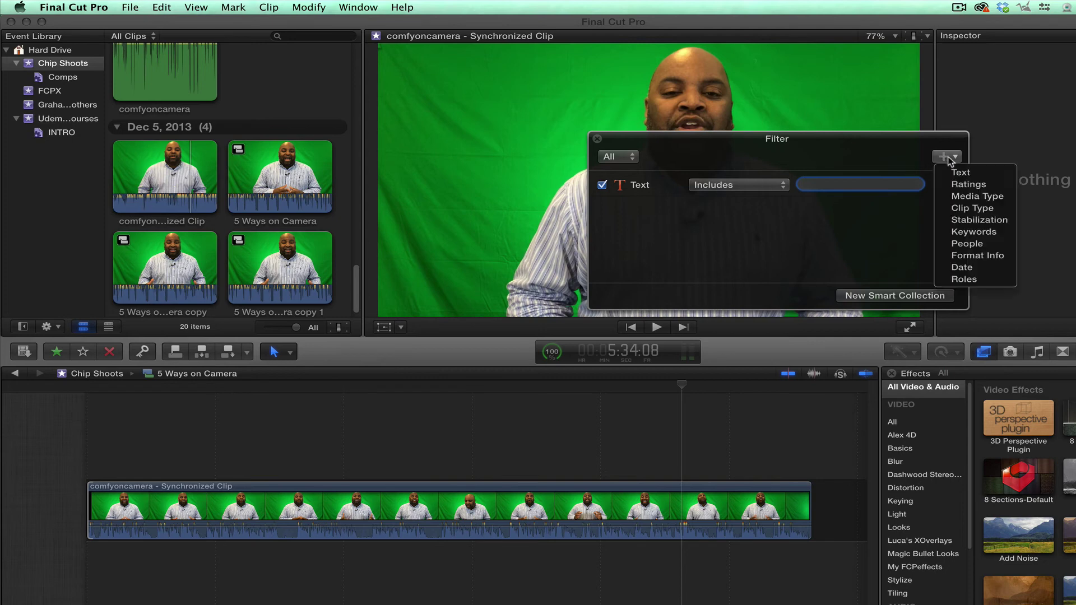
left_click(962, 212)
left_click(817, 210)
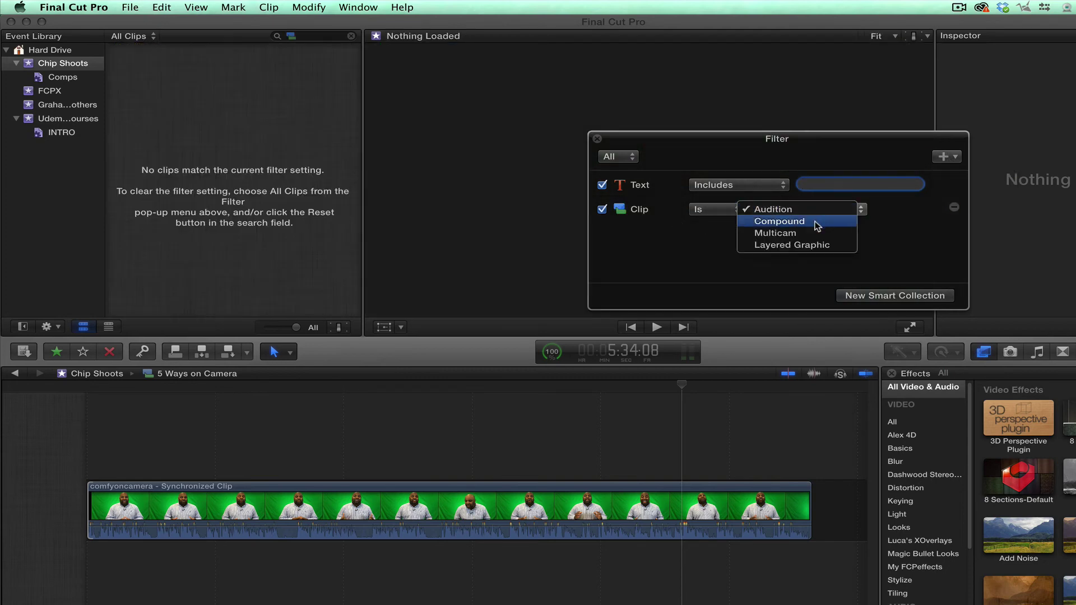
left_click(639, 151)
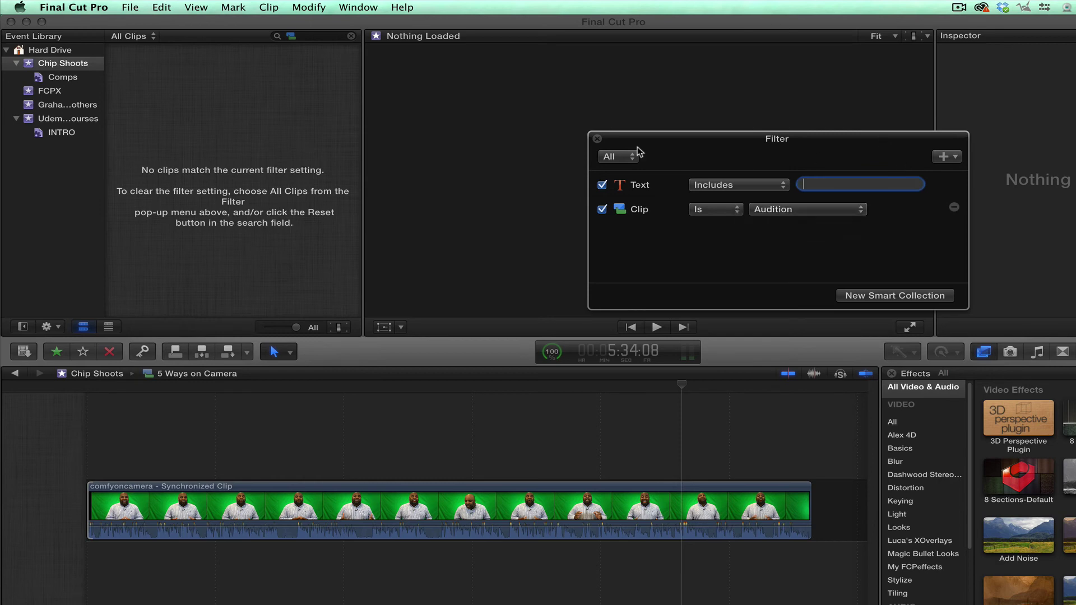
left_click(597, 139)
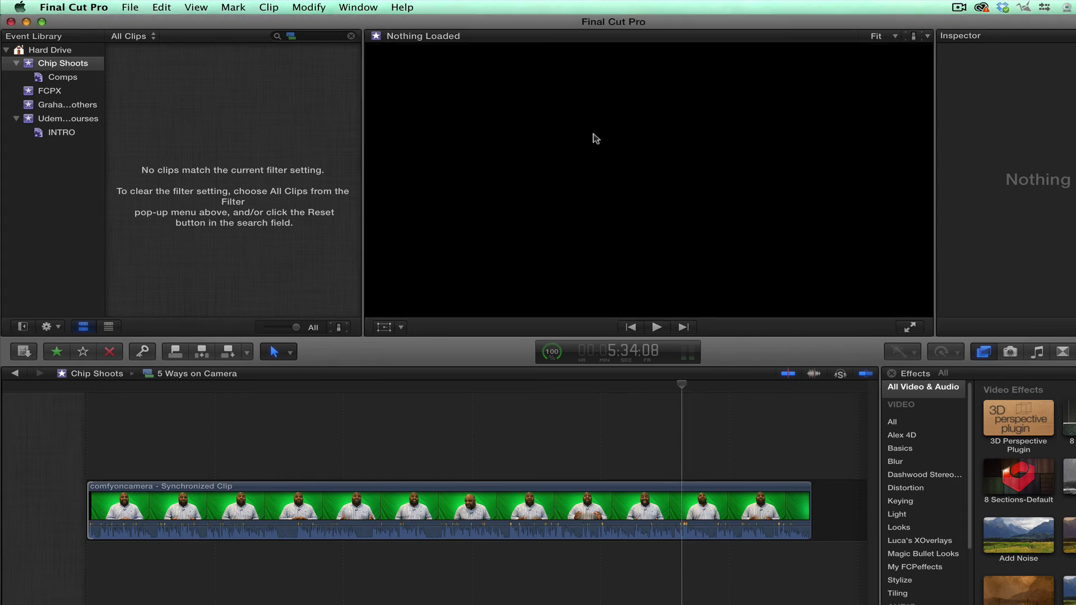
left_click(71, 77)
key("super+f")
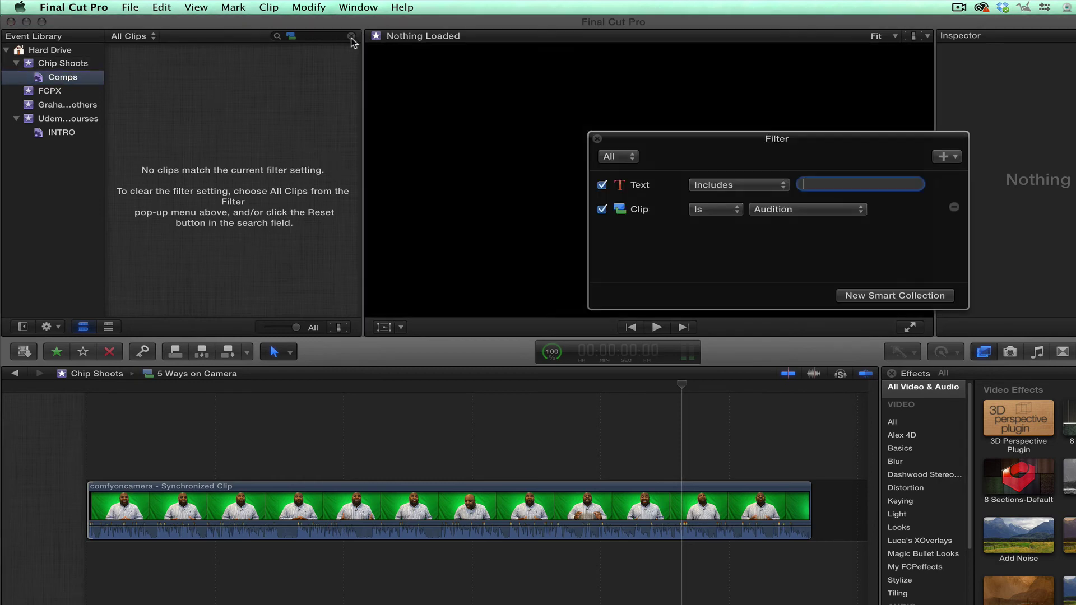
- Drop the Clip type rule from the Comps filter and review the copies it now collects
left_click(602, 210)
left_click(597, 138)
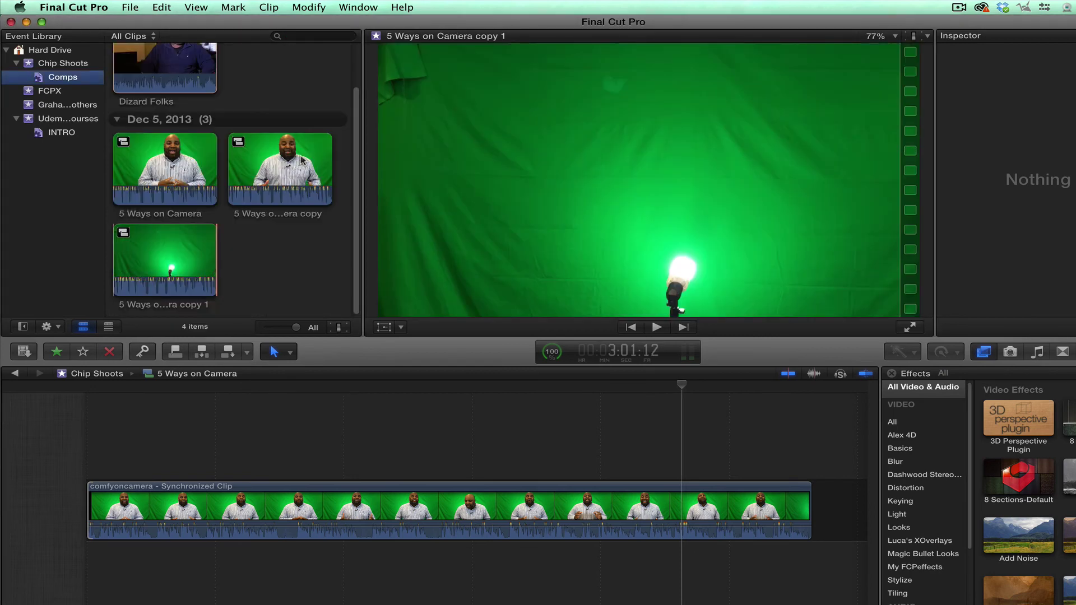
left_click(355, 504)
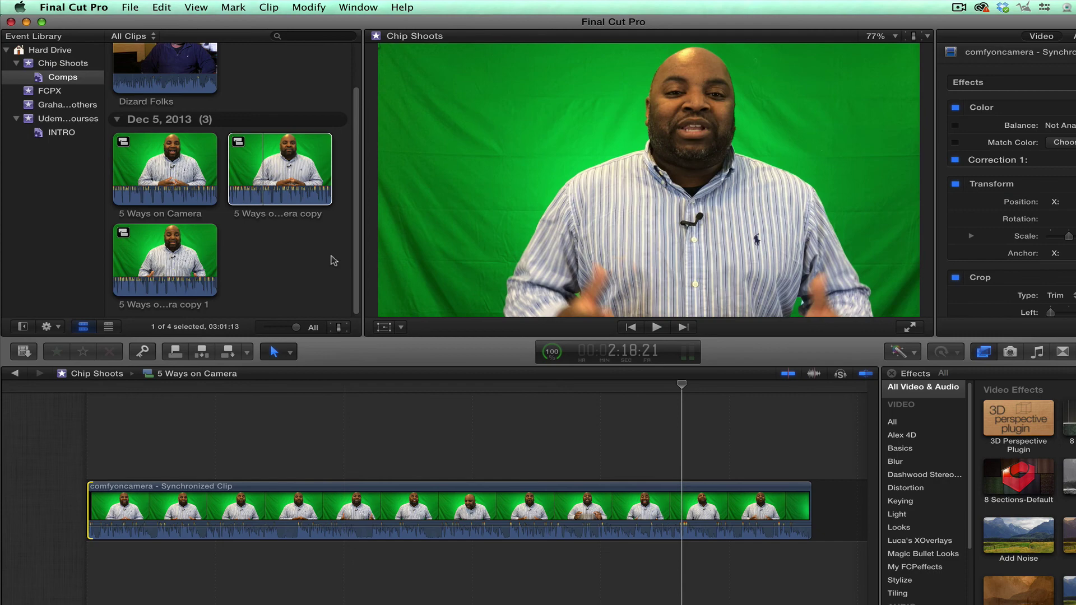
left_click(281, 181)
- Check the 5 Ways on Camera clip and the synchronized clip, then show the Project Library
left_click(164, 179)
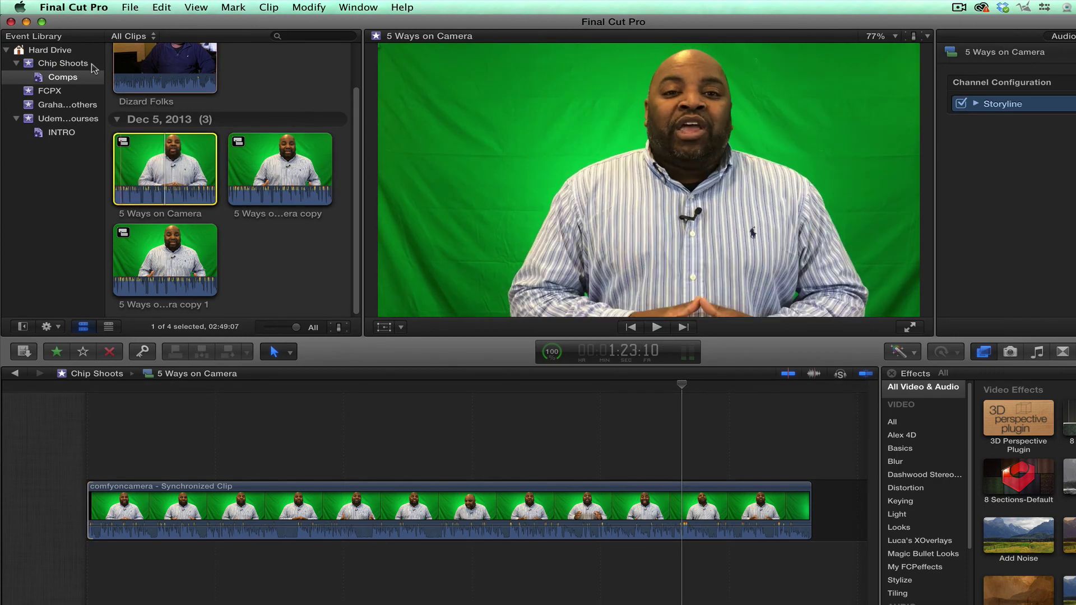
left_click(107, 507)
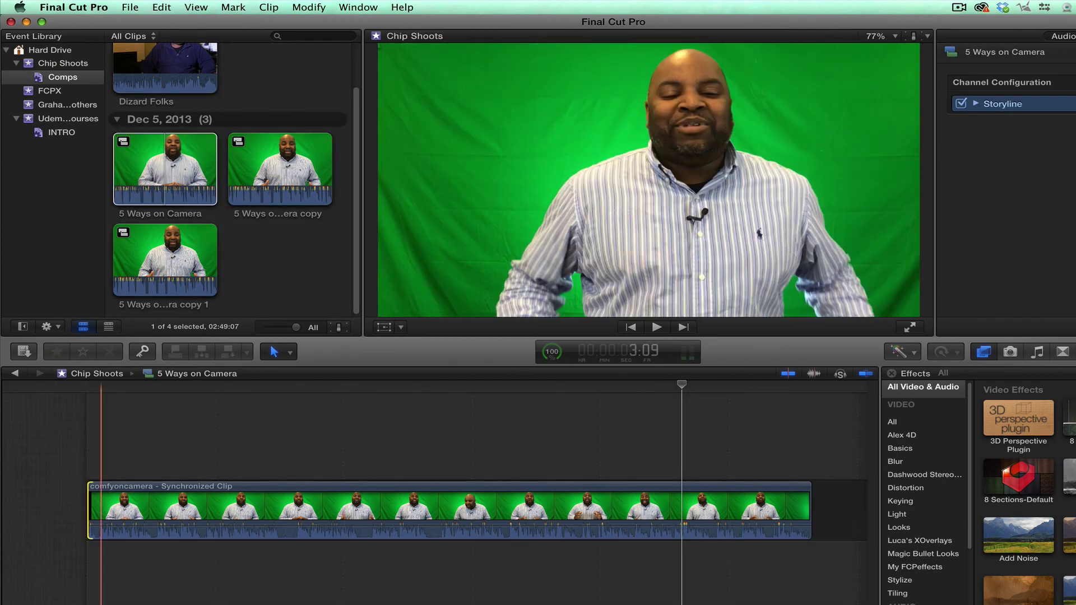
key("super+0")
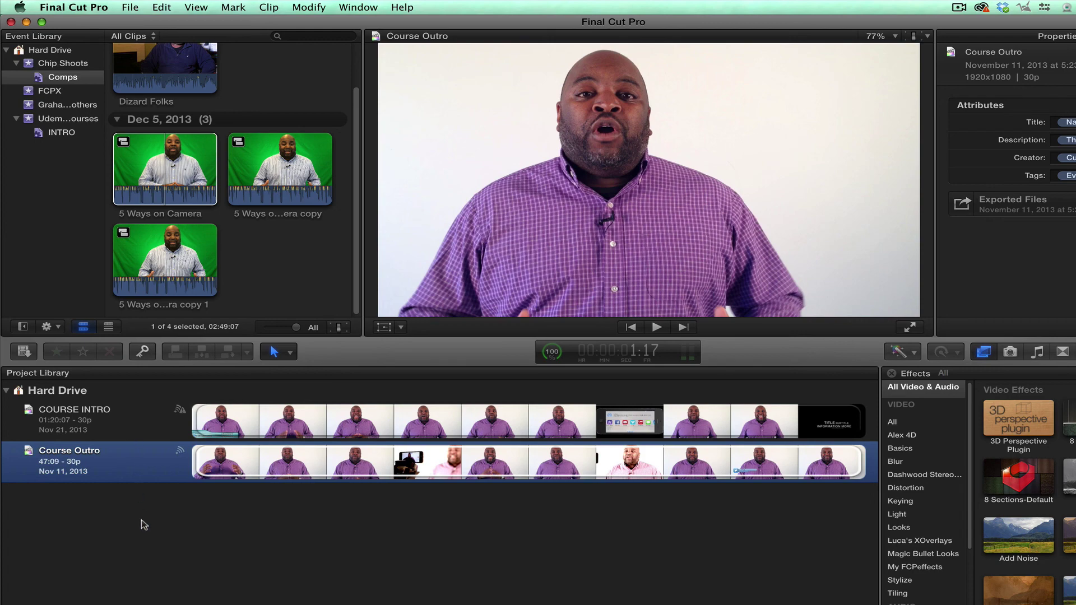
- Reopen the 5 Ways on Camera compound clip in the timeline and scrub through its comfyoncamera clip
key("super+0")
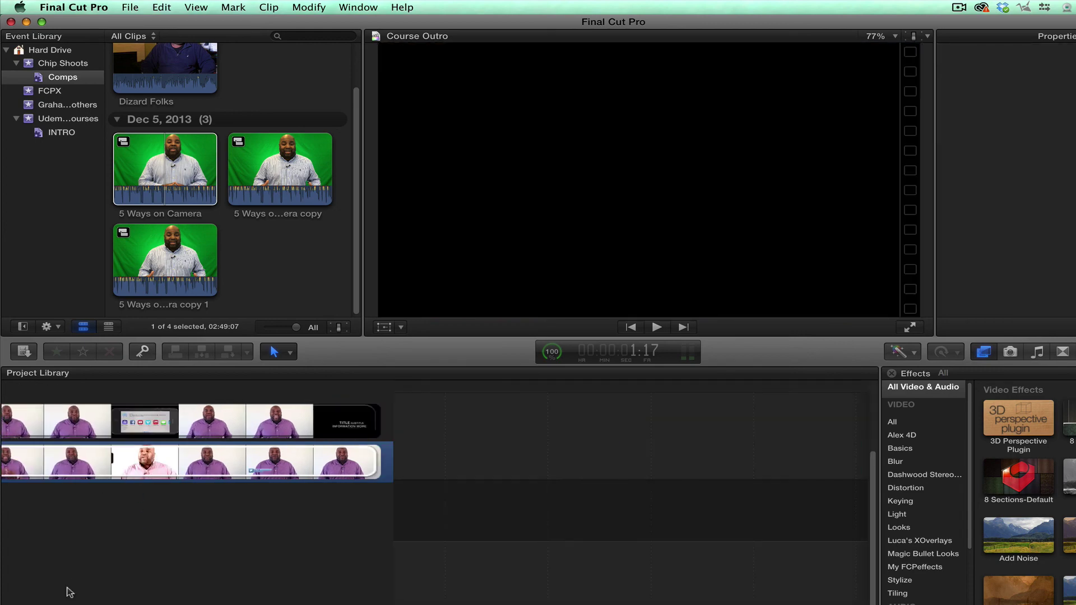
double_click(178, 161)
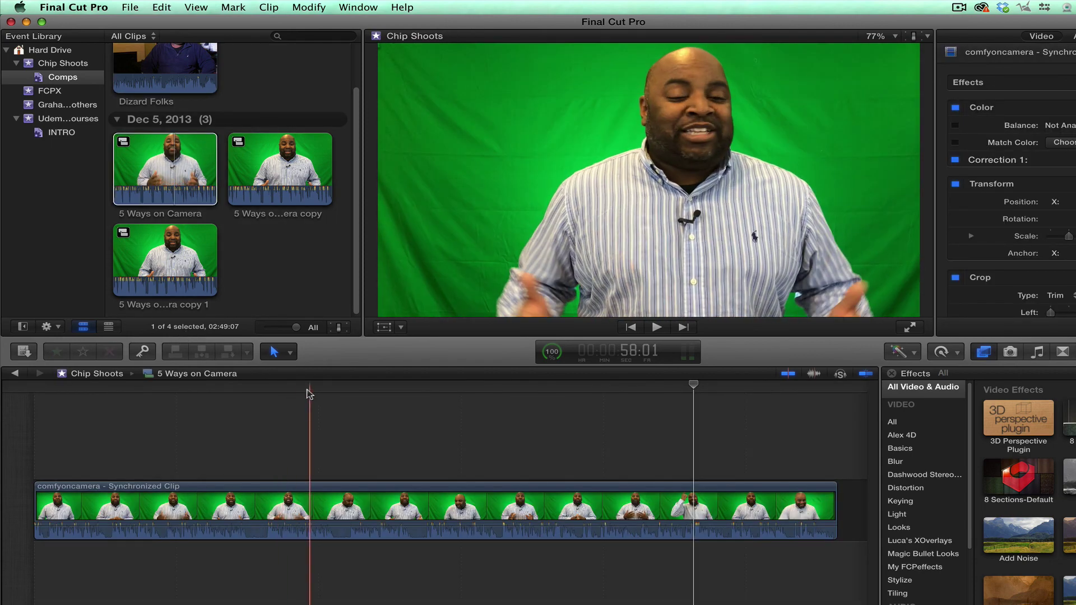
left_click_drag(329, 386, 590, 409)
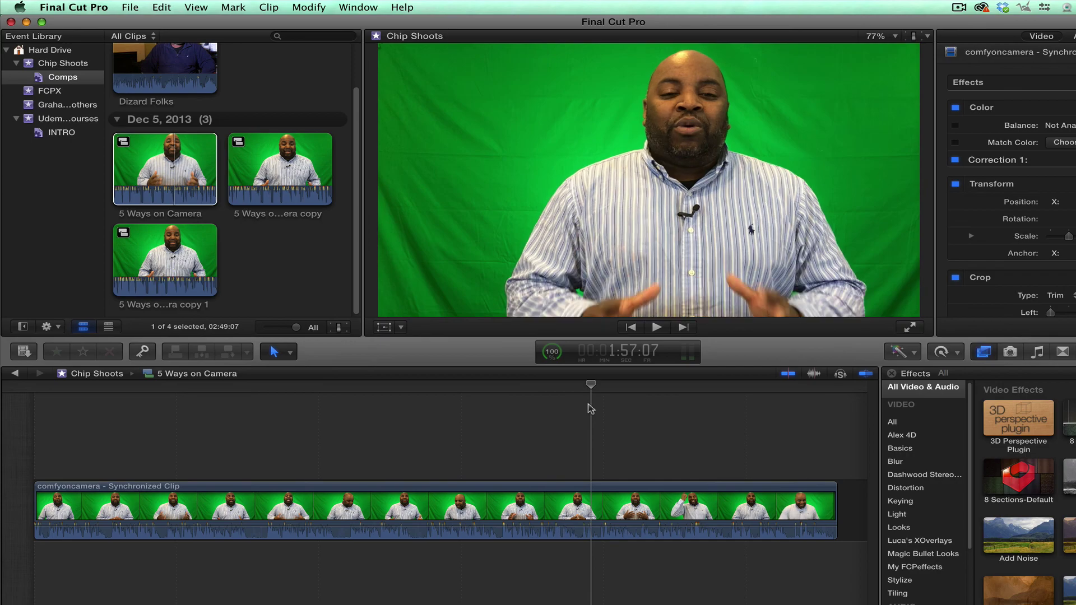